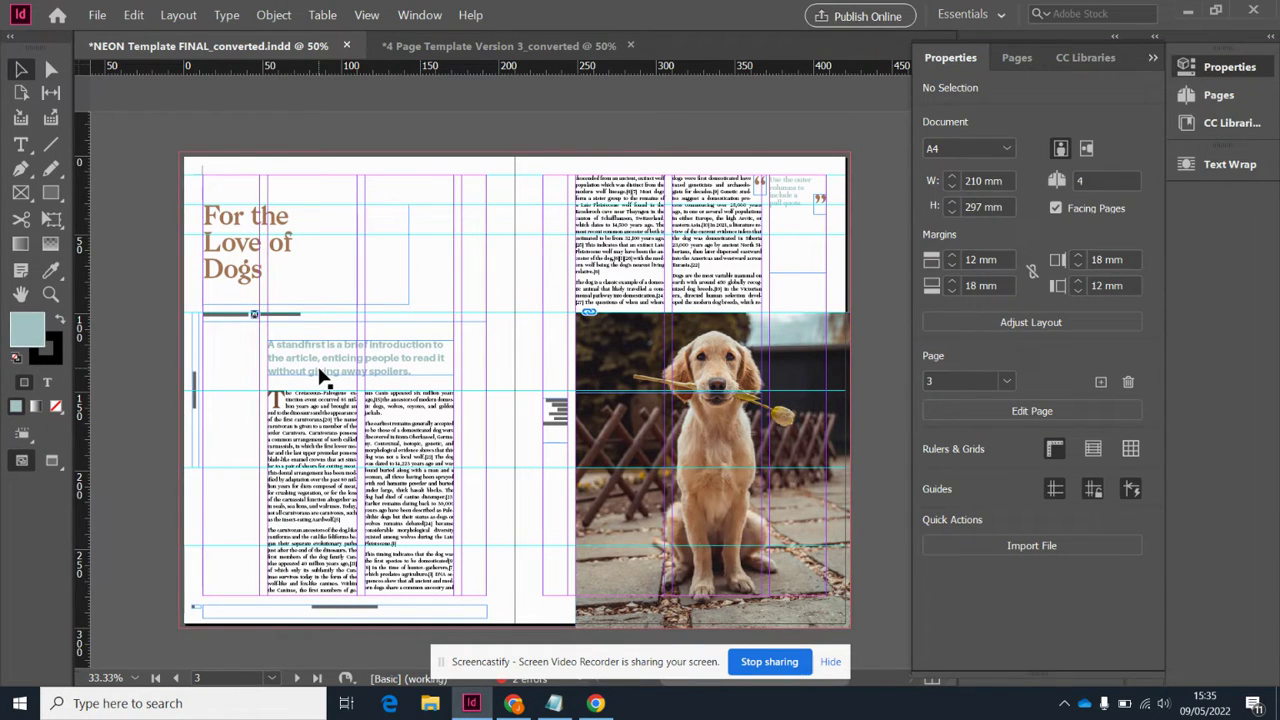
# - Dismiss the page context menu and zoom in on the top edge of the spread
pyautogui.rightClick(320, 375)
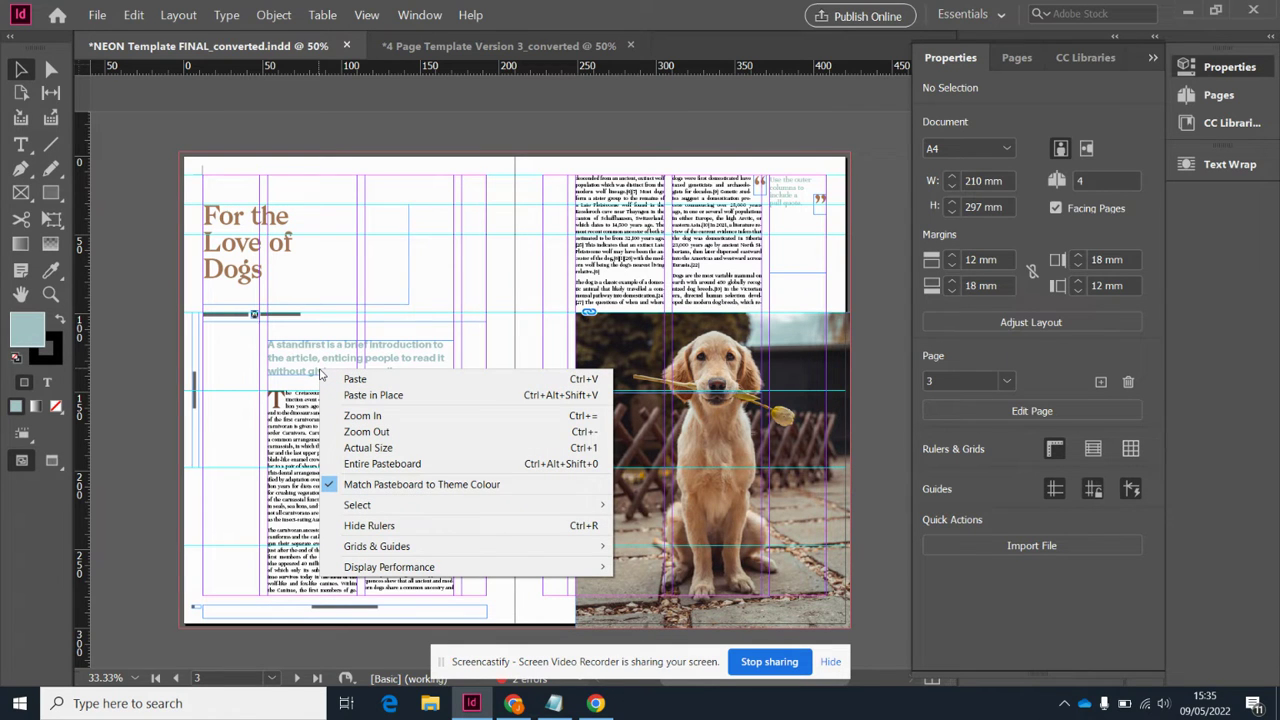
pyautogui.click(22, 73)
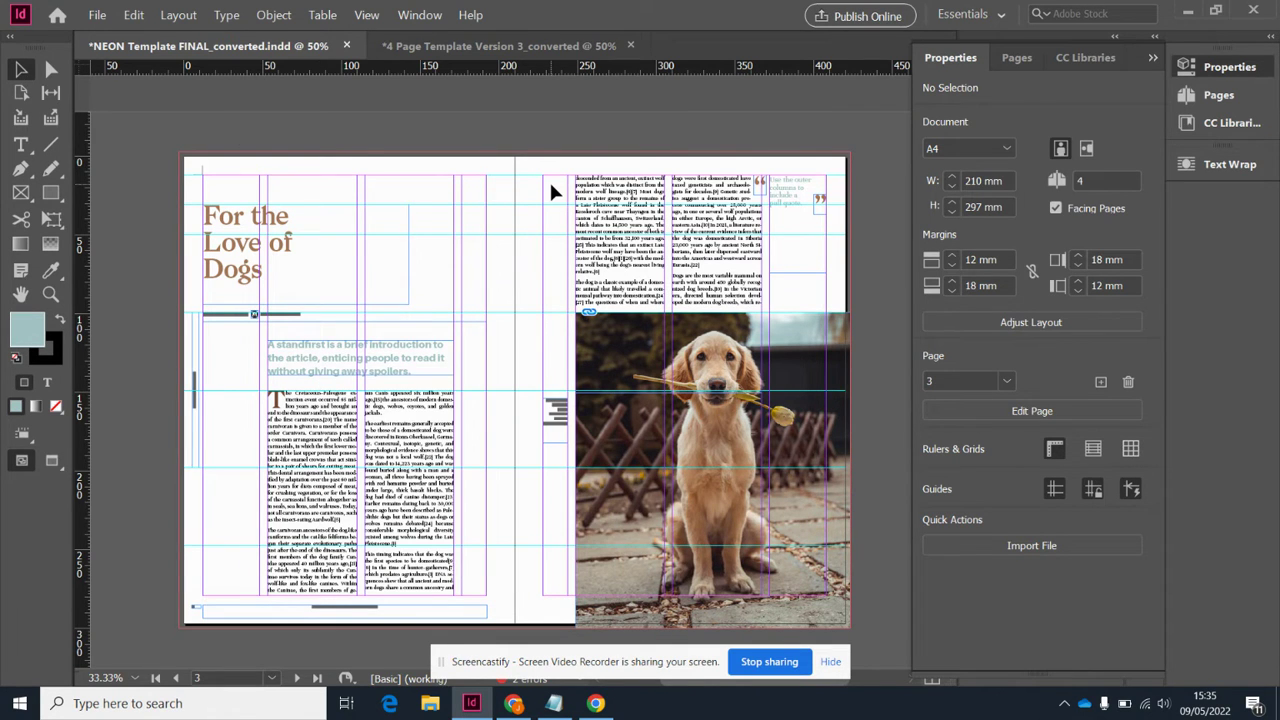
pyautogui.keyDown('alt'); pyautogui.scroll(4, 549, 179); pyautogui.keyUp('alt')
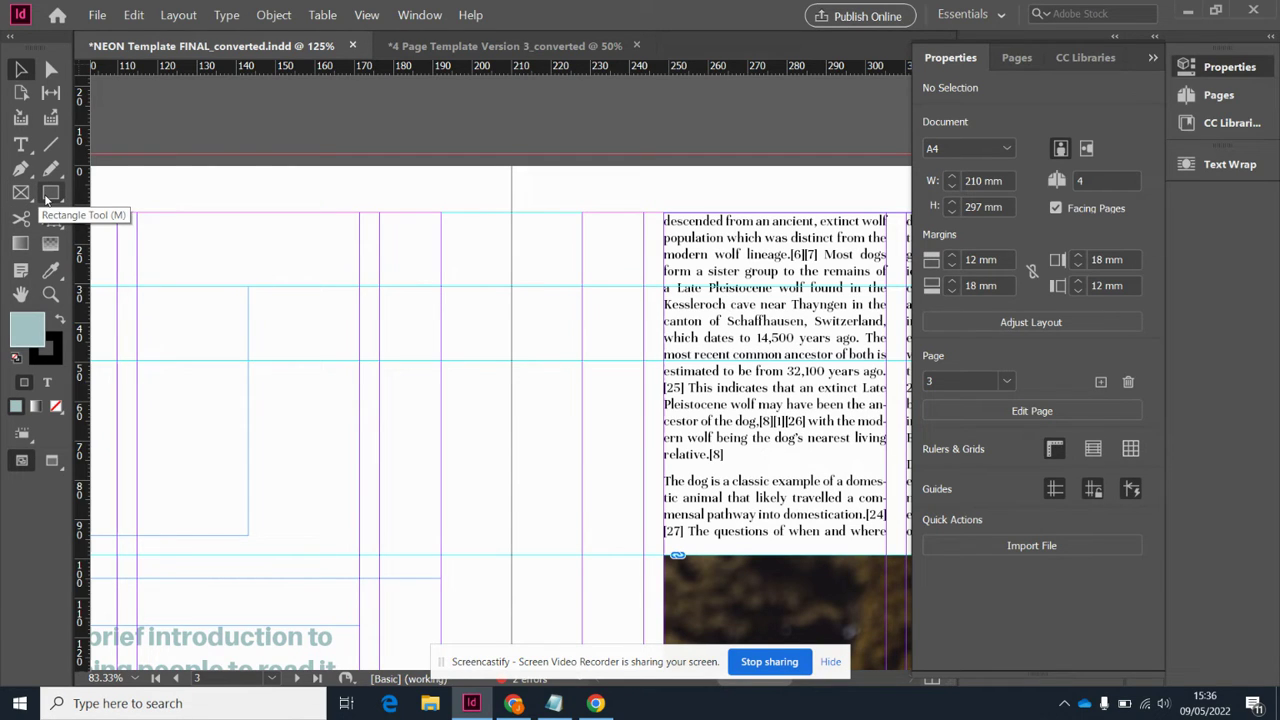
# - Draw a pale blue rectangle near the top of page 3 with a 0 pt stroke
pyautogui.click(46, 200)
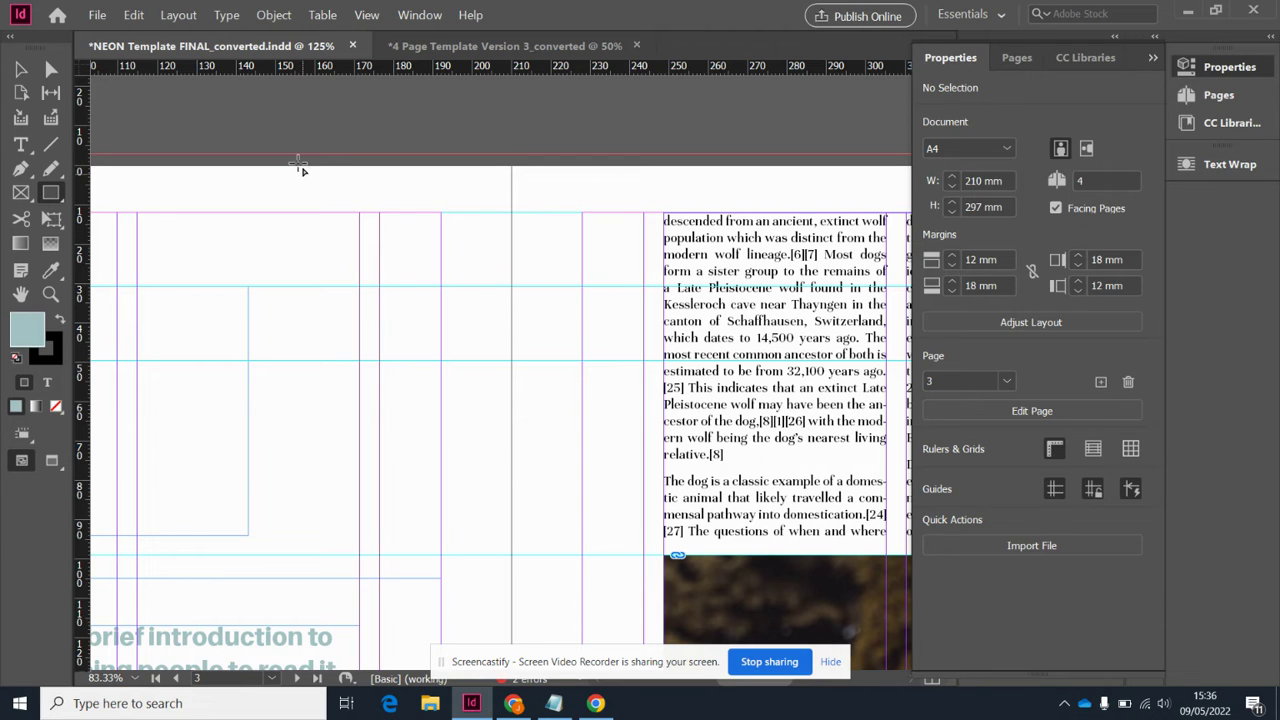
pyautogui.moveTo(299, 190); pyautogui.dragTo(512, 372)
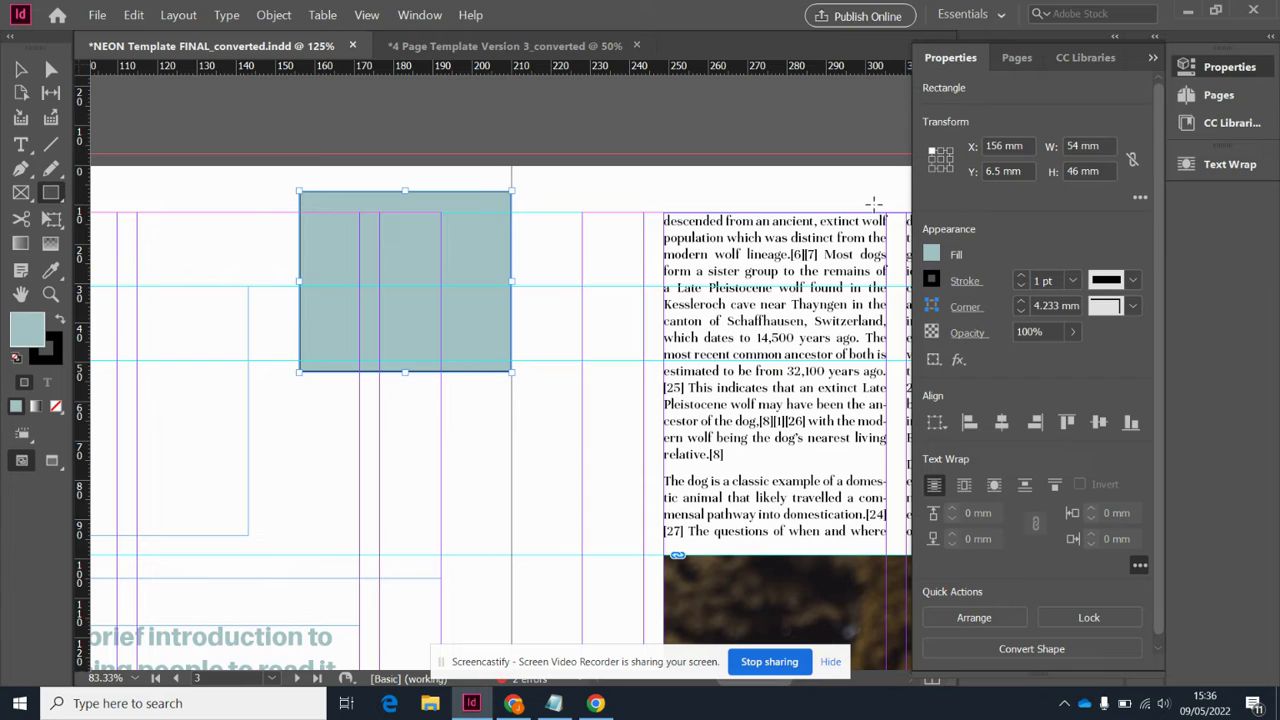
pyautogui.click(1020, 284)
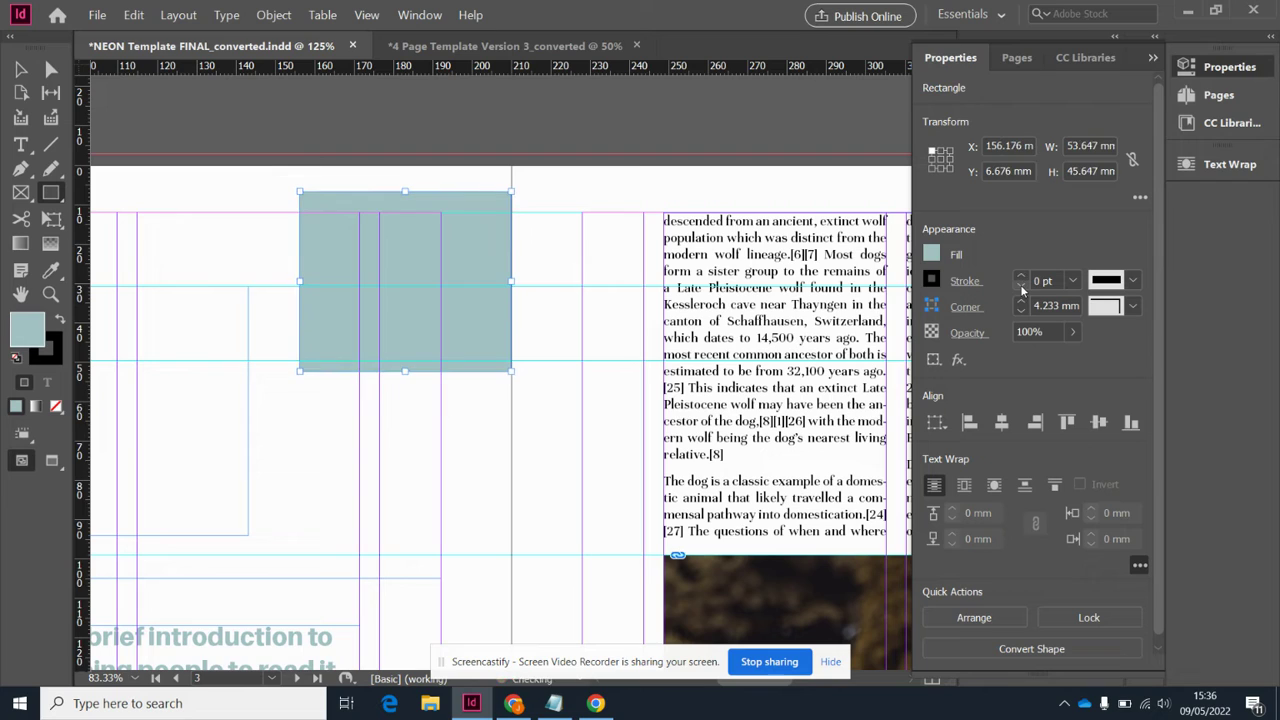
# - Stretch the blue rectangle's edges out to the bleed, making it 426 × 303 mm
pyautogui.click(22, 68)
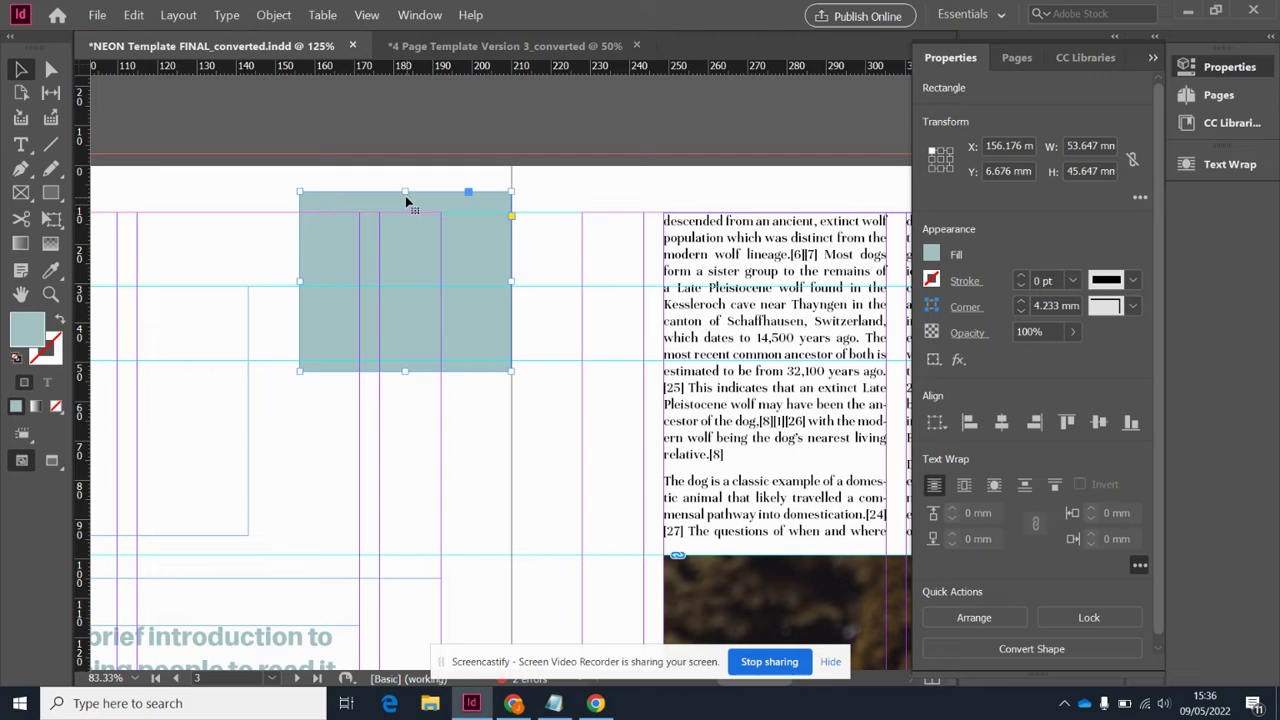
pyautogui.moveTo(405, 191); pyautogui.dragTo(404, 154)
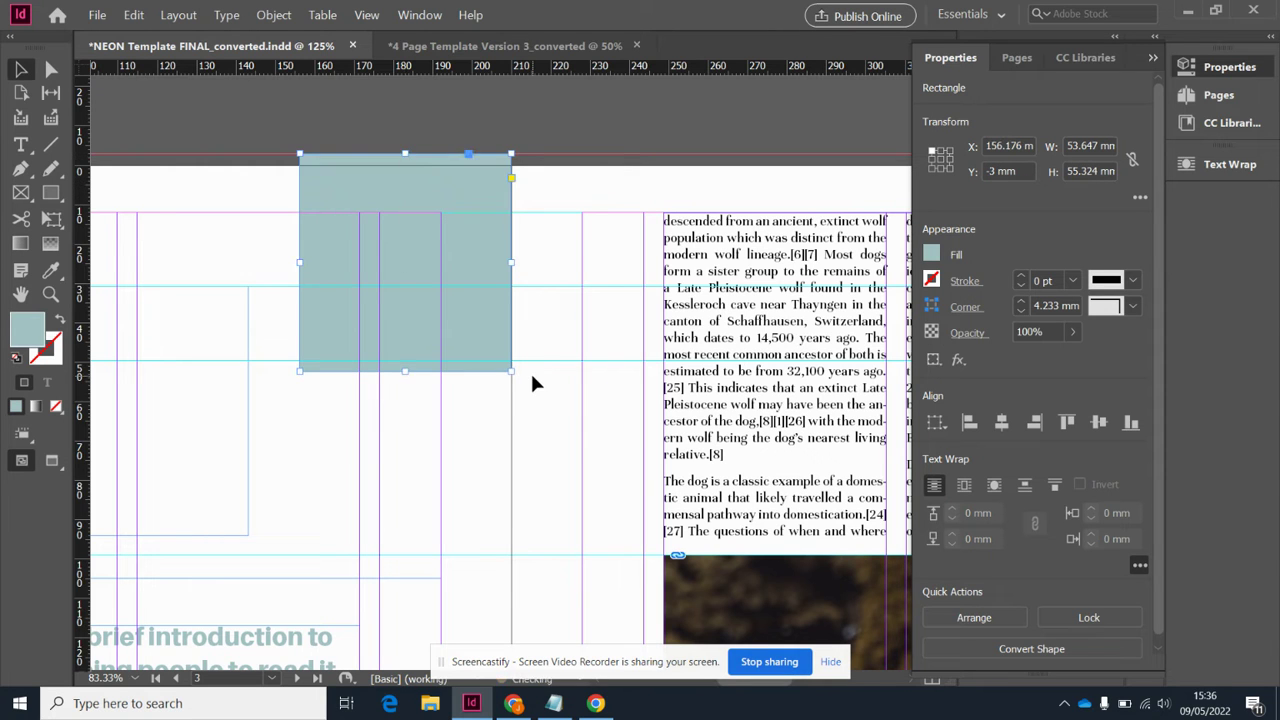
pyautogui.hotkey('ctrl', '-')
pyautogui.hotkey('ctrl', '-')
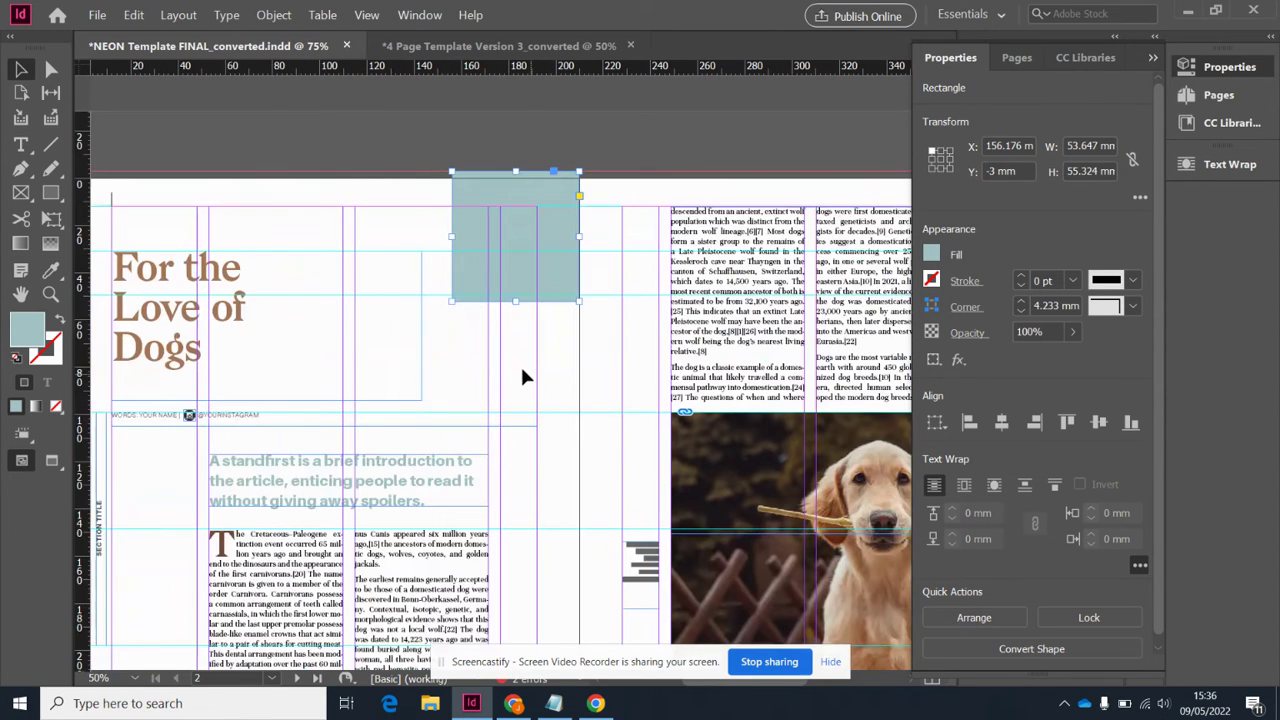
pyautogui.moveTo(452, 237); pyautogui.dragTo(254, 263)
pyautogui.scroll(-2, 526, 334)
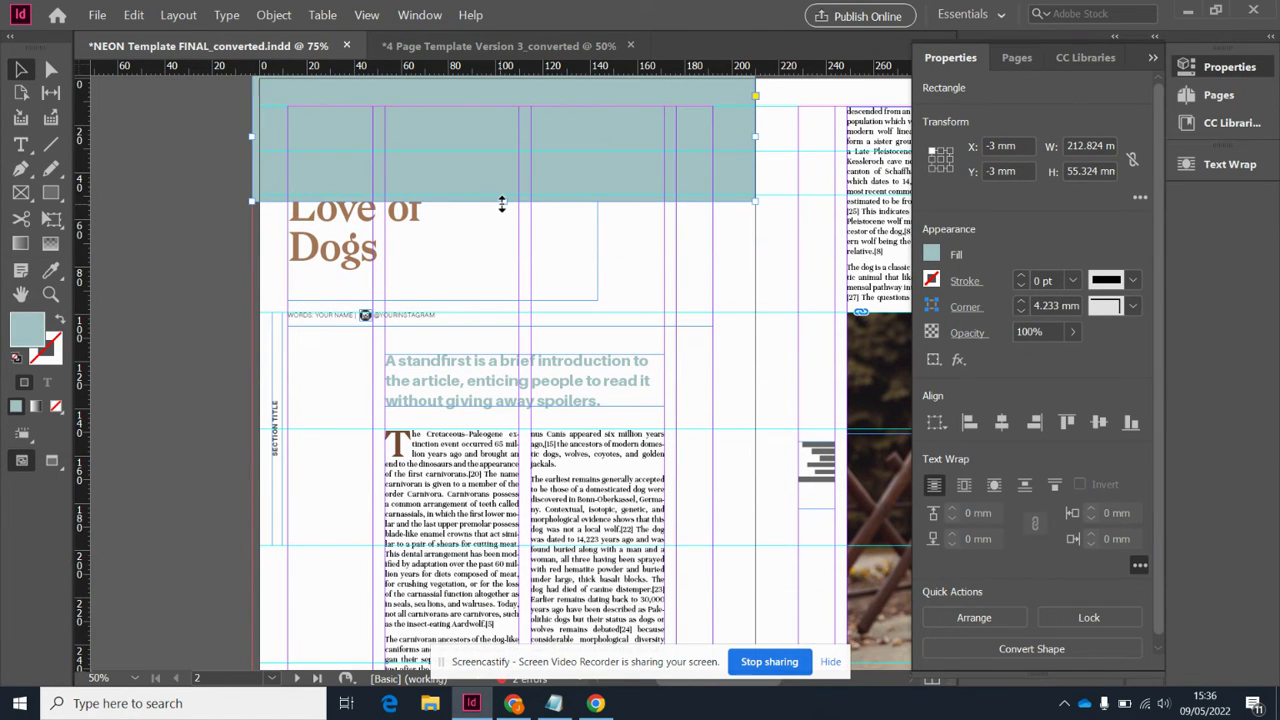
pyautogui.moveTo(503, 202); pyautogui.dragTo(521, 595)
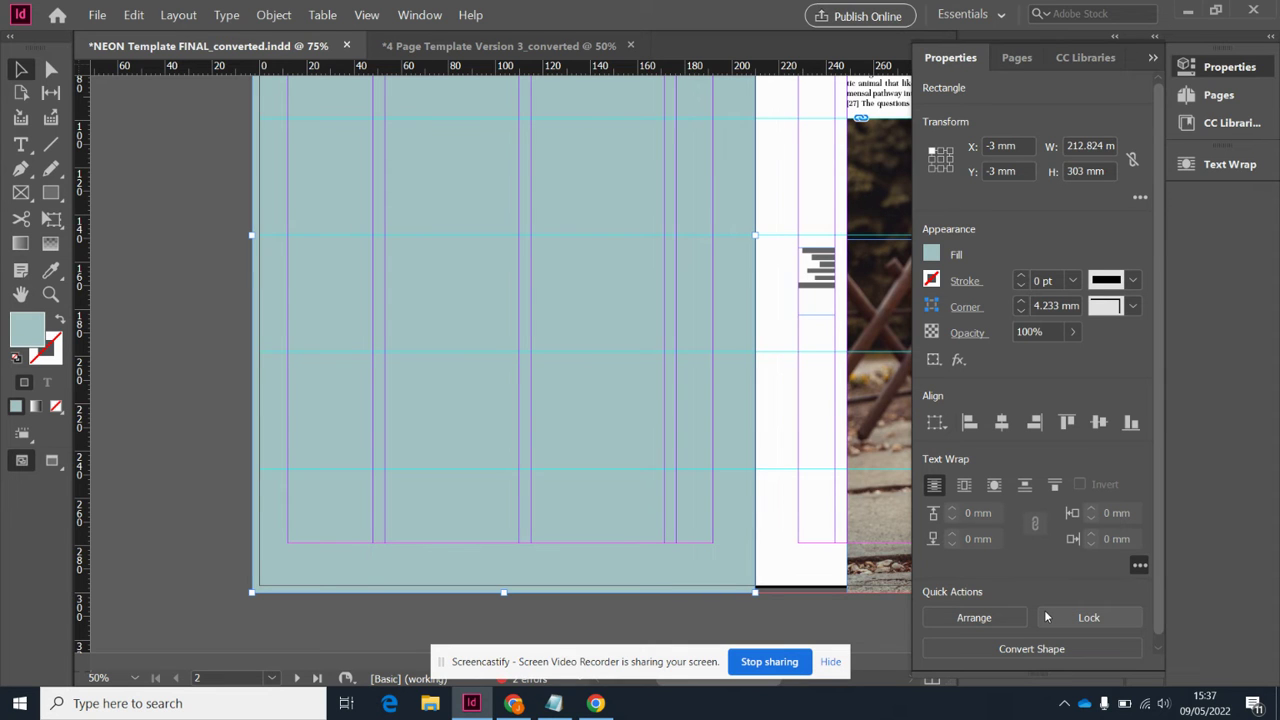
pyautogui.hotkey('ctrl', '-')
pyautogui.hotkey('ctrl', '-')
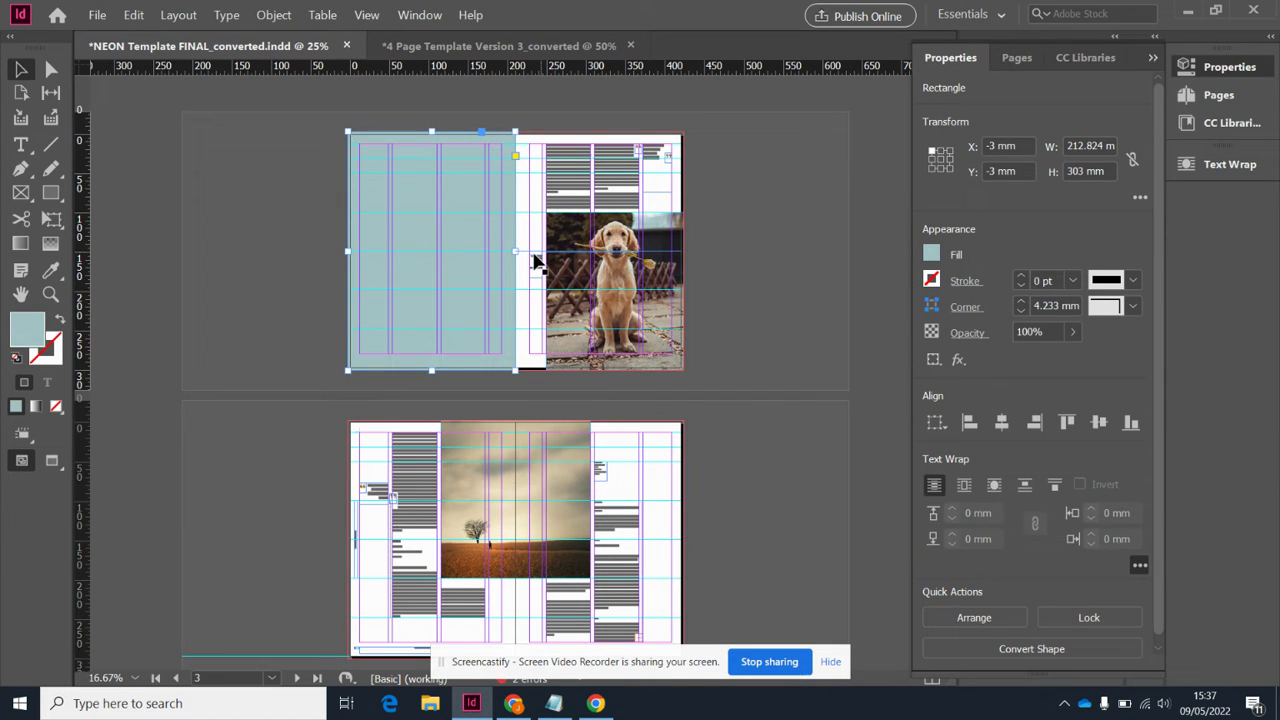
pyautogui.moveTo(515, 251); pyautogui.dragTo(686, 266)
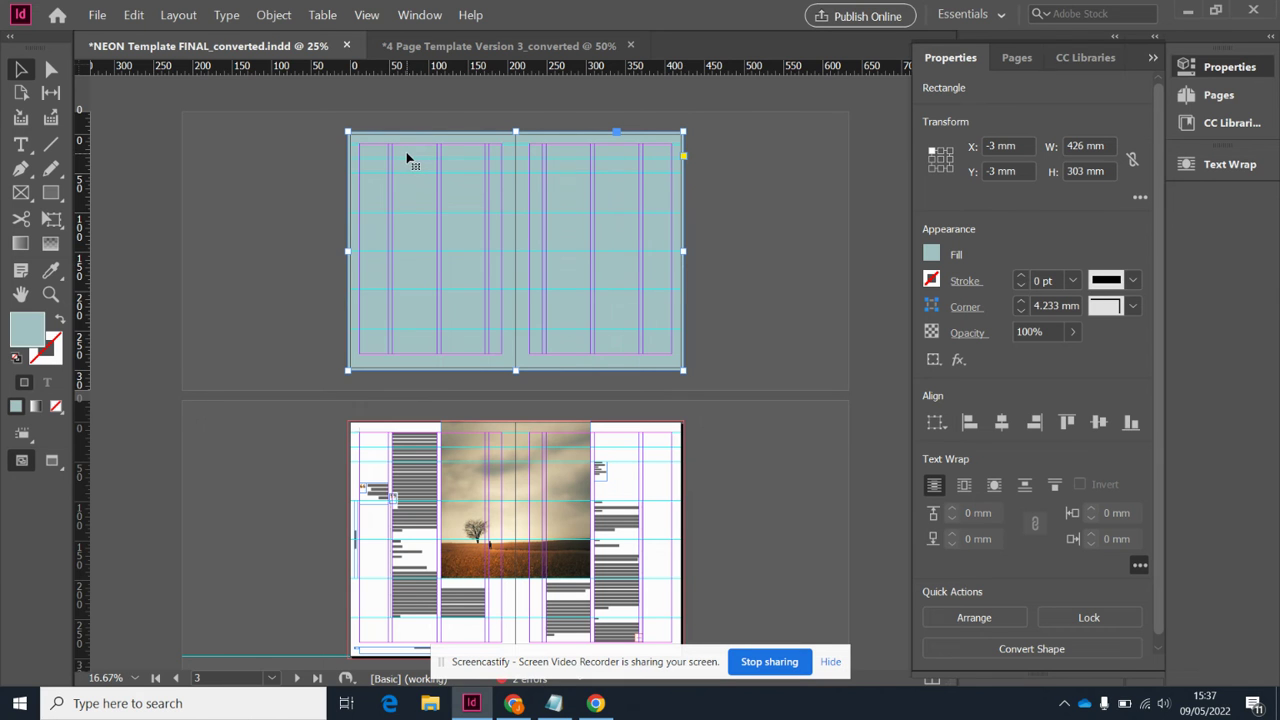
pyautogui.hotkey('ctrl', '=')
pyautogui.hotkey('ctrl', '=')
pyautogui.hotkey('ctrl', '=')
pyautogui.hotkey('ctrl', '=')
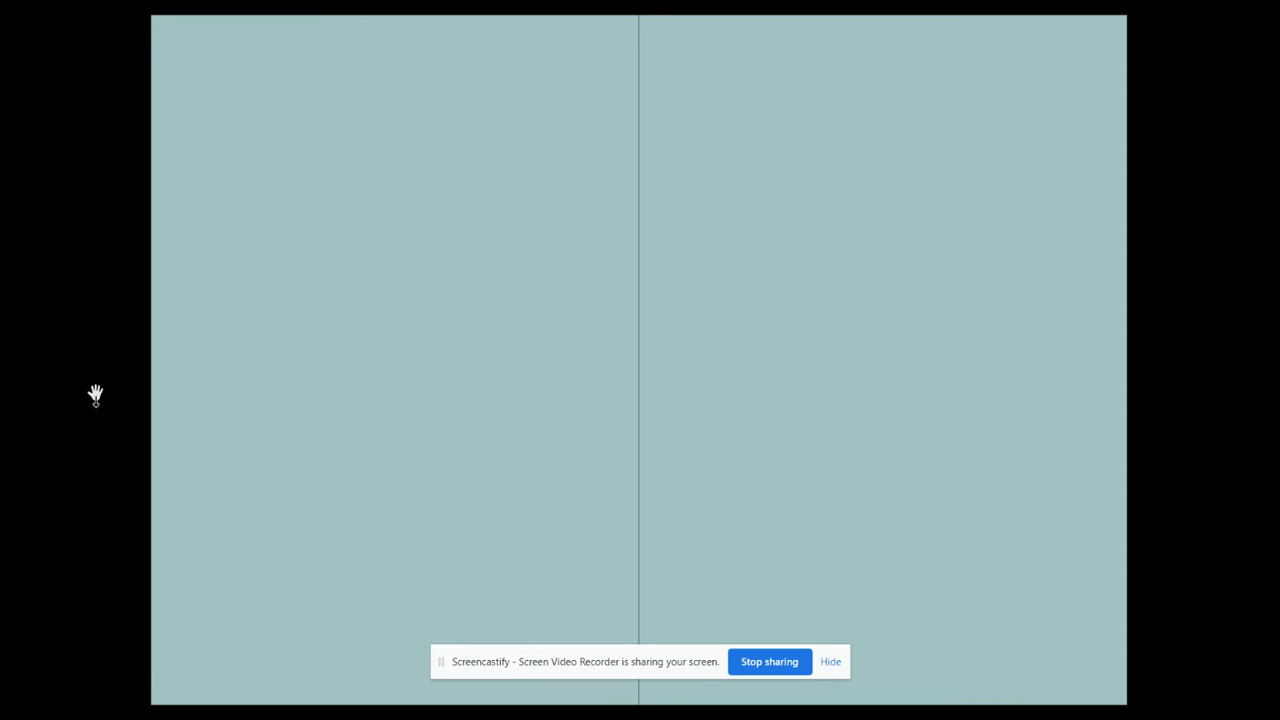
# - Send the spread-sized blue rectangle to the back and preview the spread full screen
pyautogui.hotkey('shift', 'w')
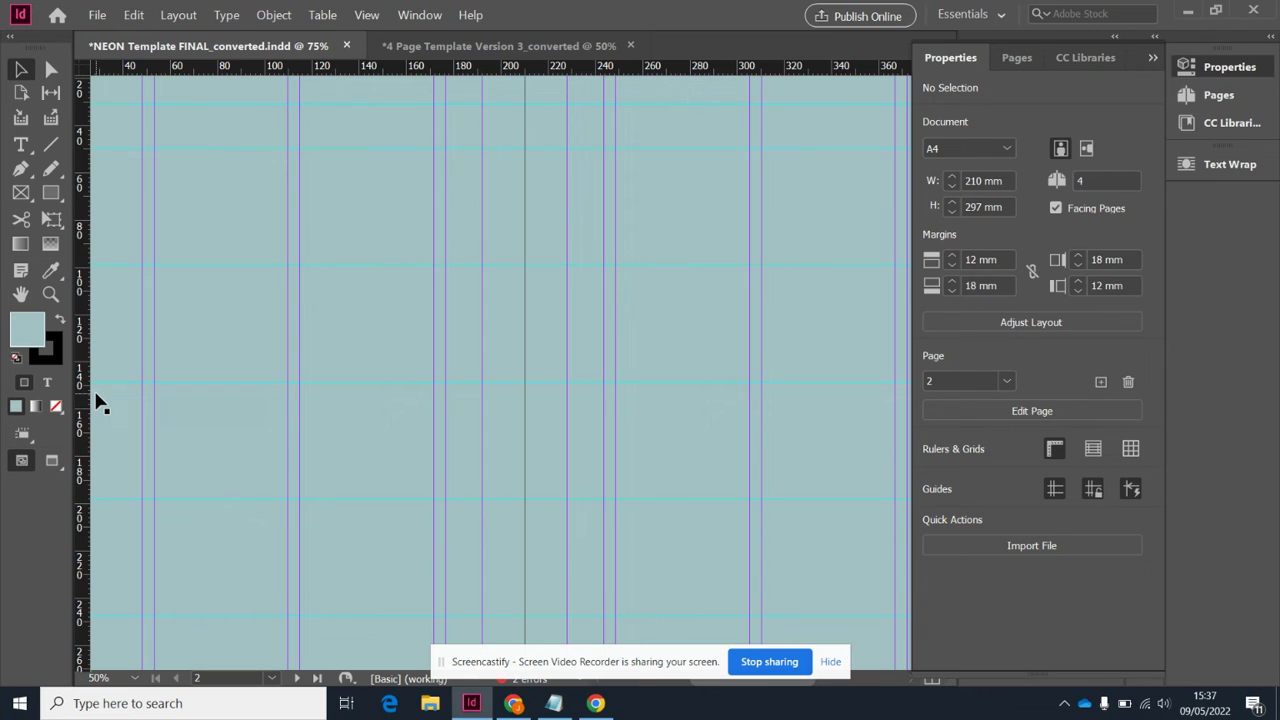
pyautogui.hotkey('ctrl', '-')
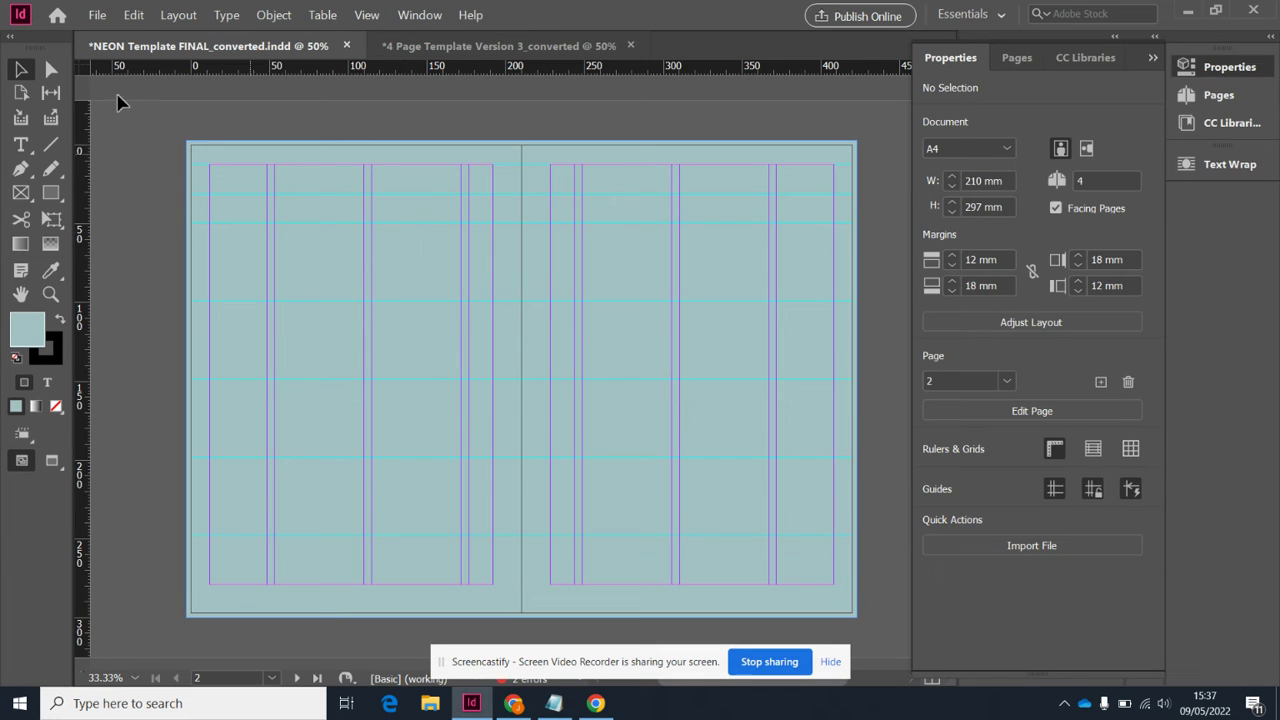
pyautogui.click(303, 163)
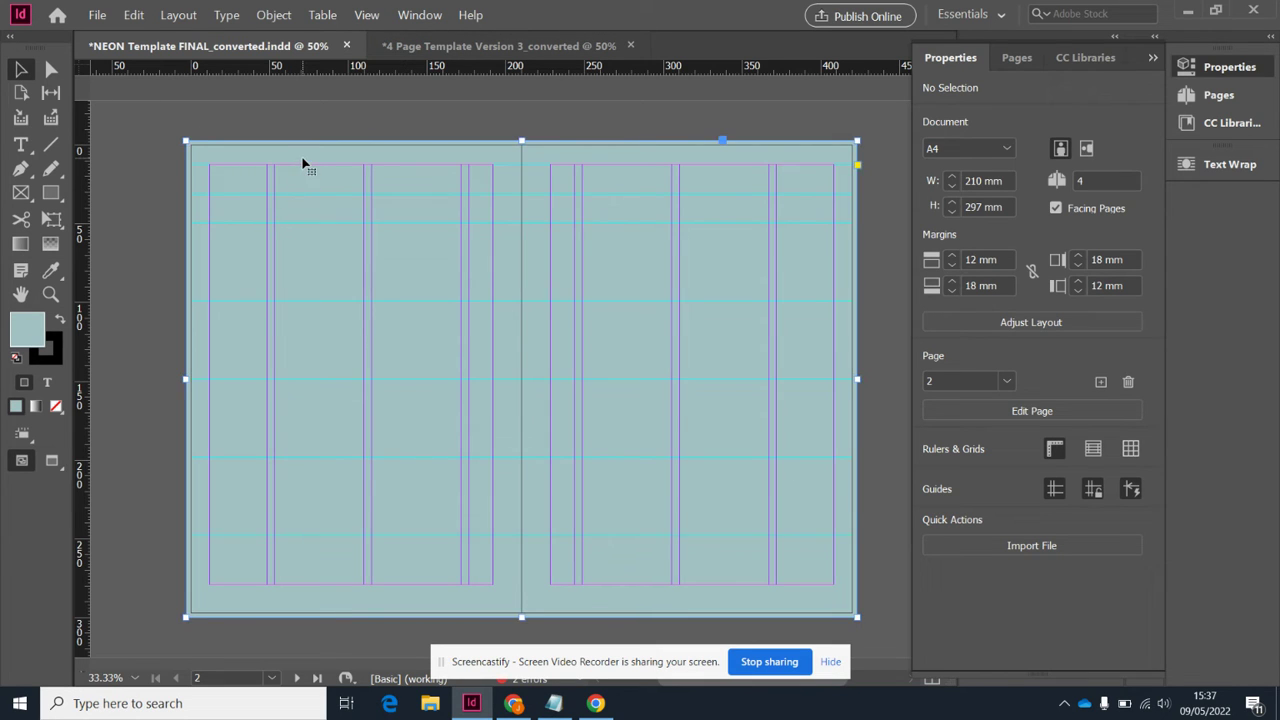
pyautogui.rightClick(364, 257)
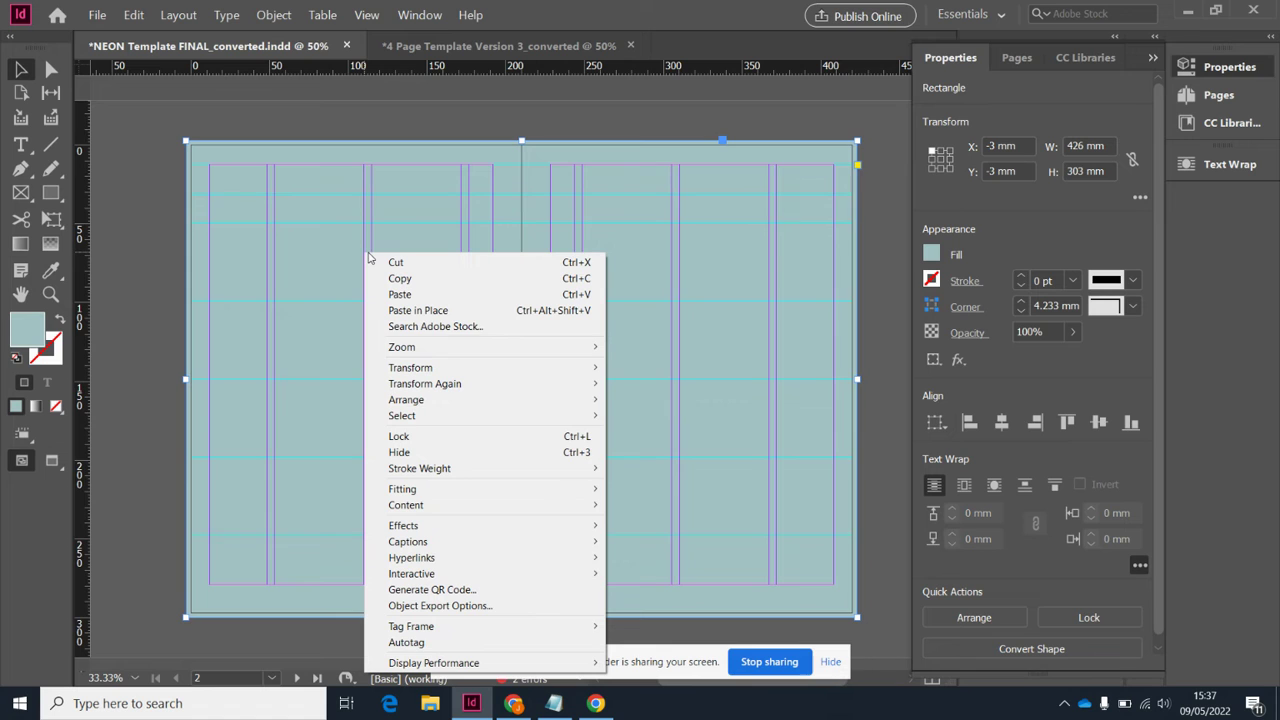
pyautogui.moveTo(500, 405)
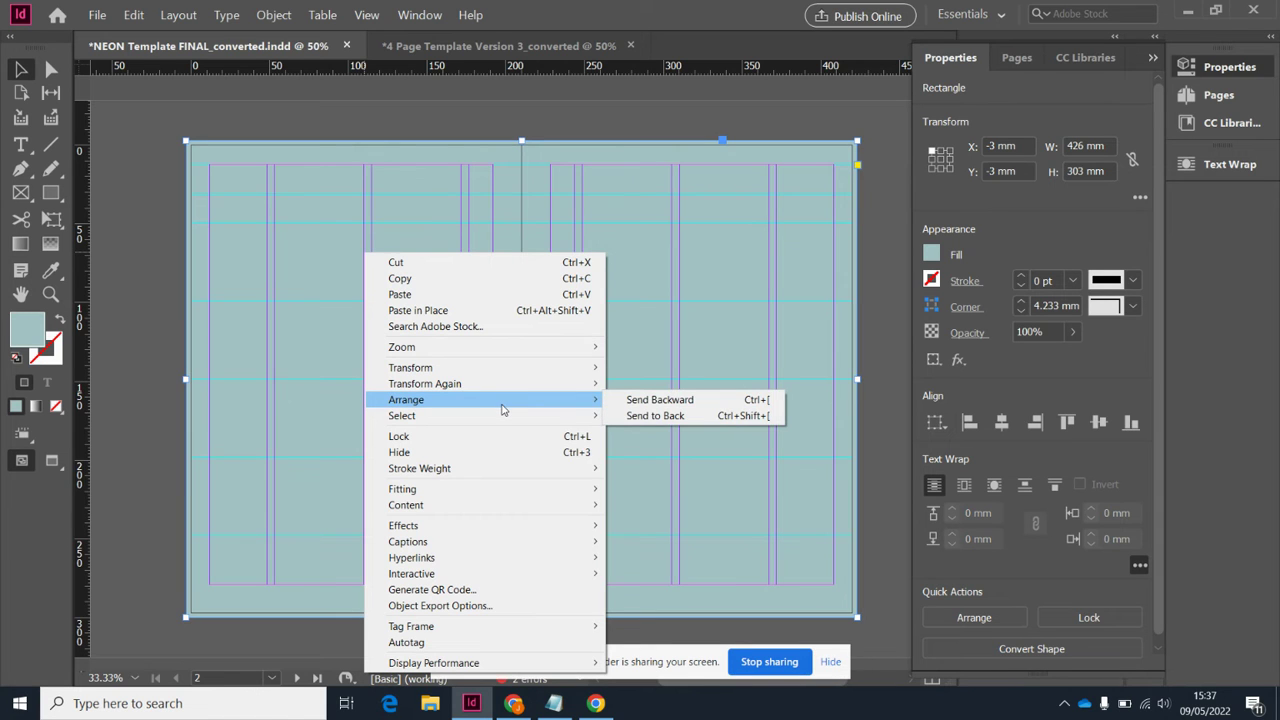
pyautogui.click(650, 415)
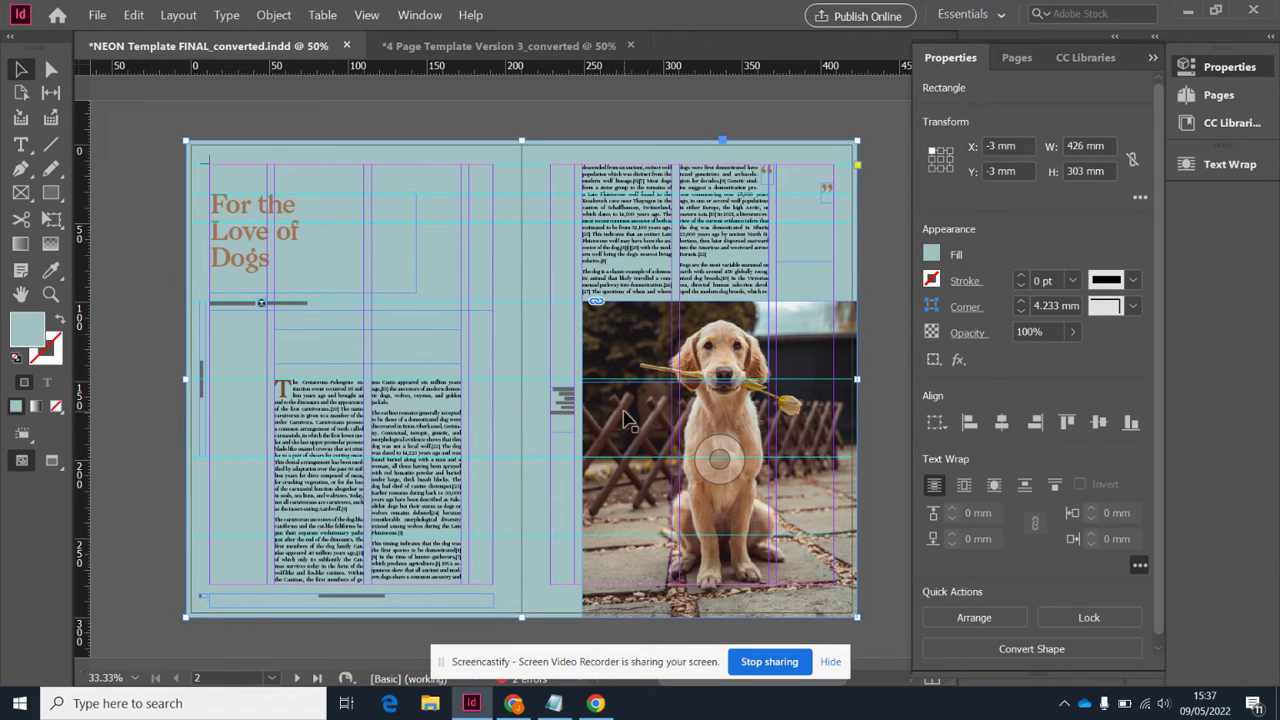
pyautogui.hotkey('shift', 'w')
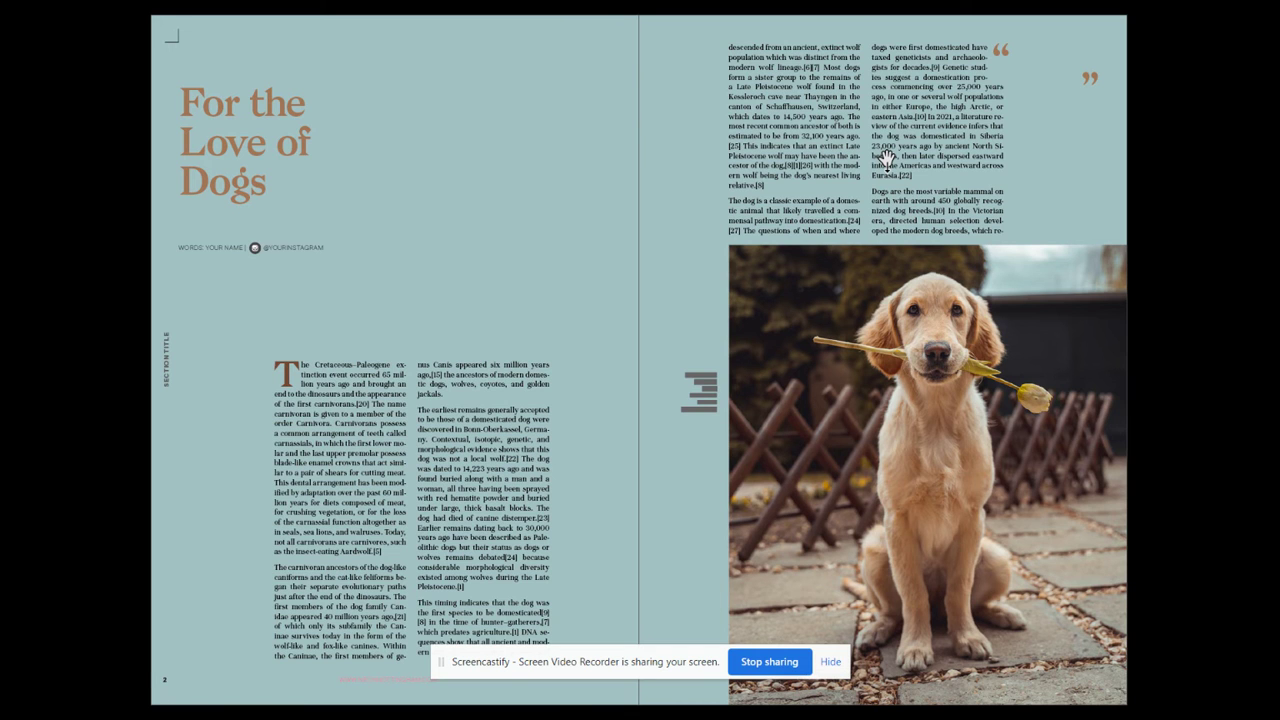
# - Shrink the blue background rectangle so it covers only the left page
pyautogui.press('Escape')
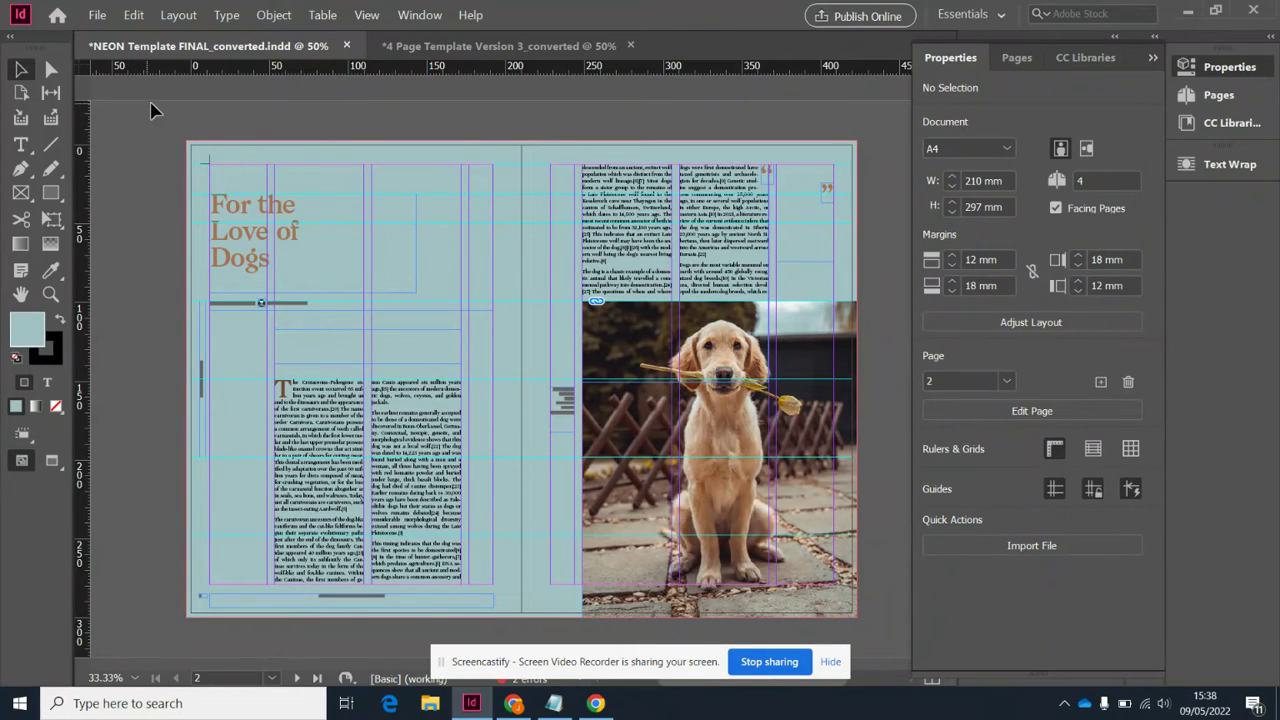
pyautogui.click(698, 223)
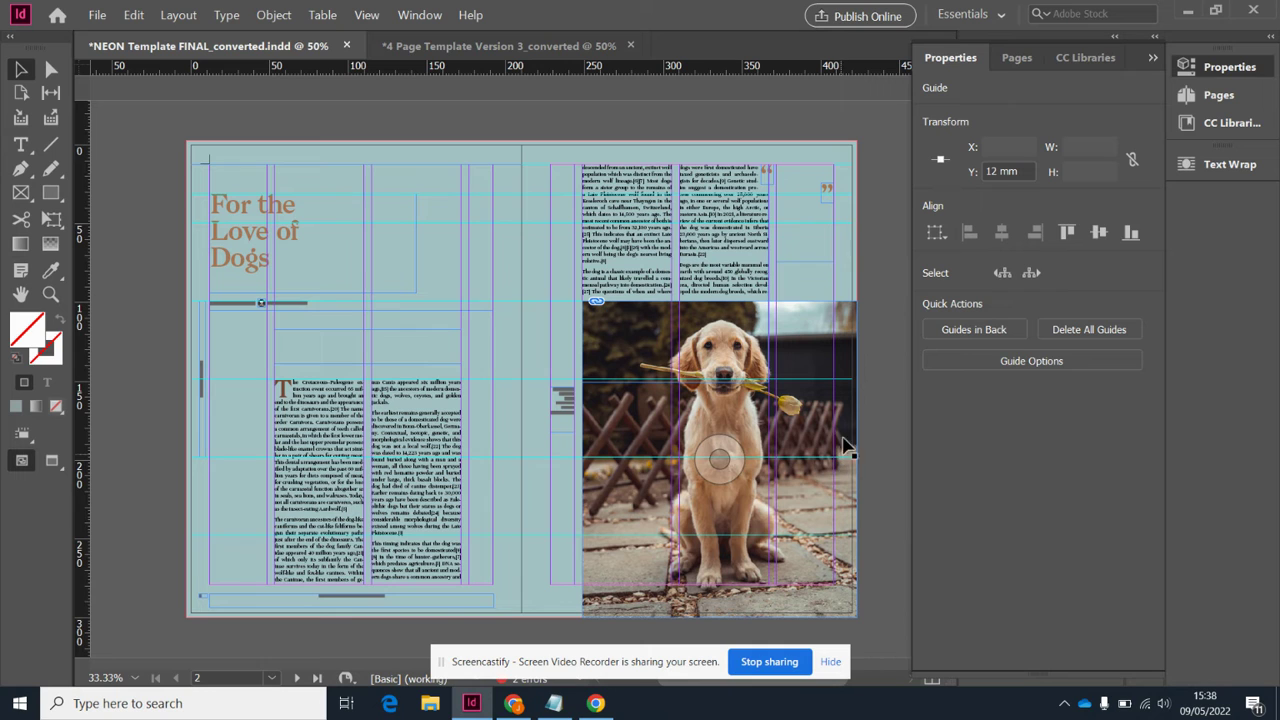
pyautogui.click(846, 162)
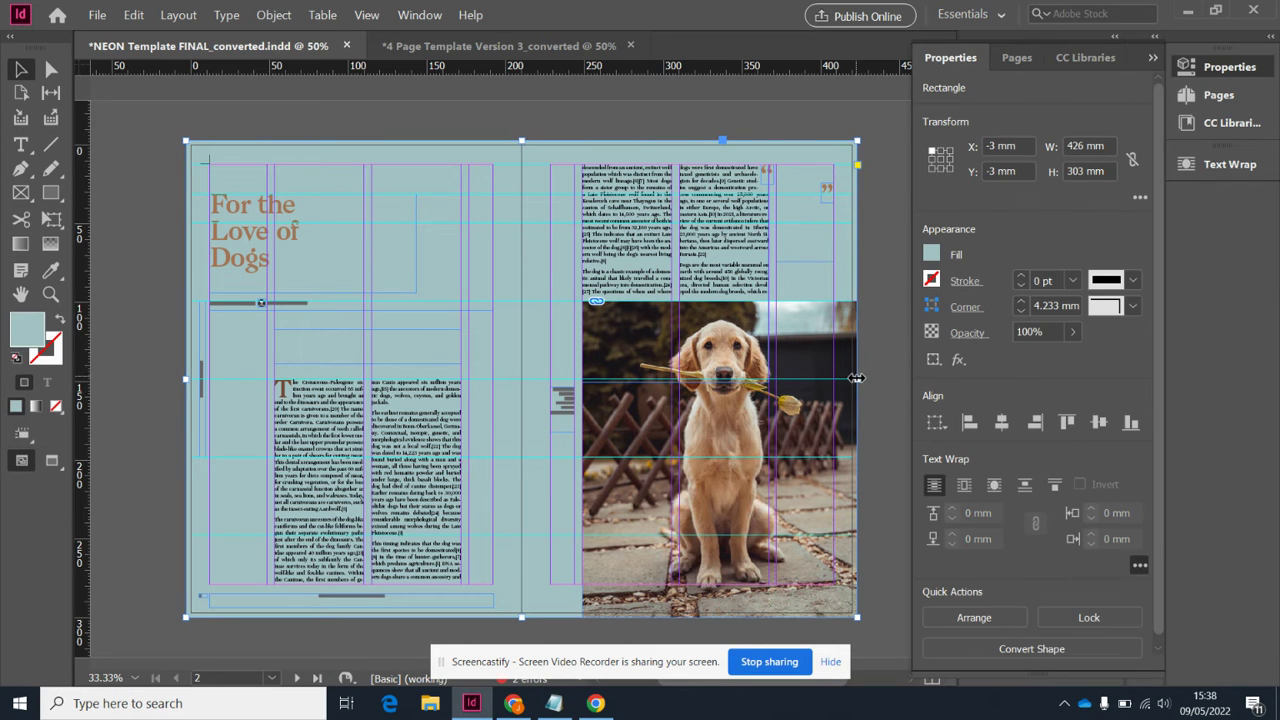
pyautogui.moveTo(857, 378); pyautogui.dragTo(522, 376)
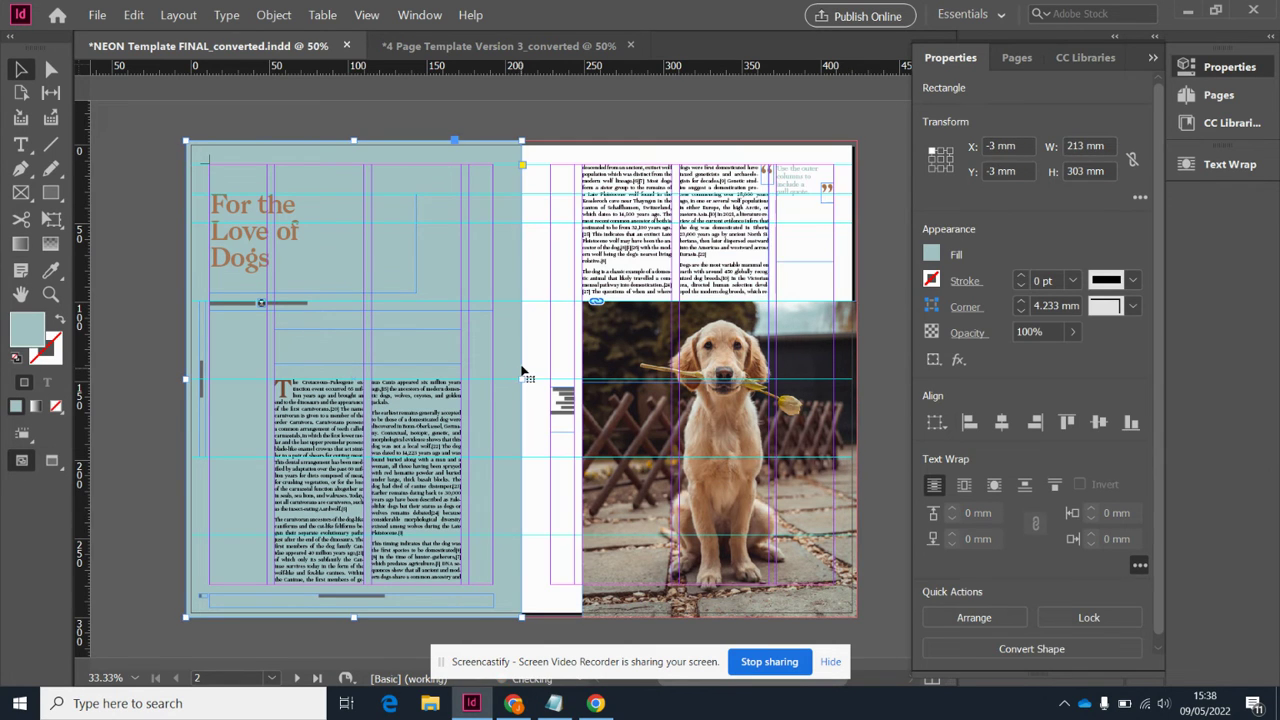
# - Colour the standfirst text with the Dogs brown swatch, then preview full-screen
pyautogui.doubleClick(321, 353)
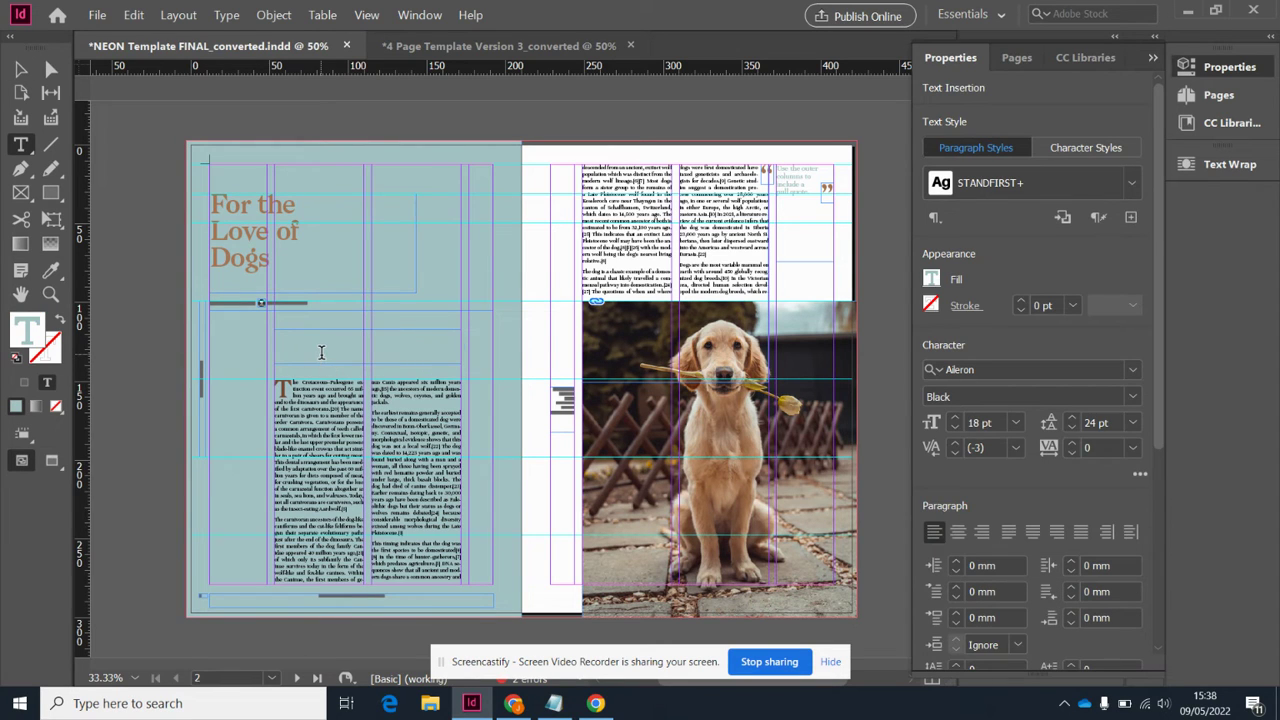
pyautogui.hotkey('ctrl', 'a')
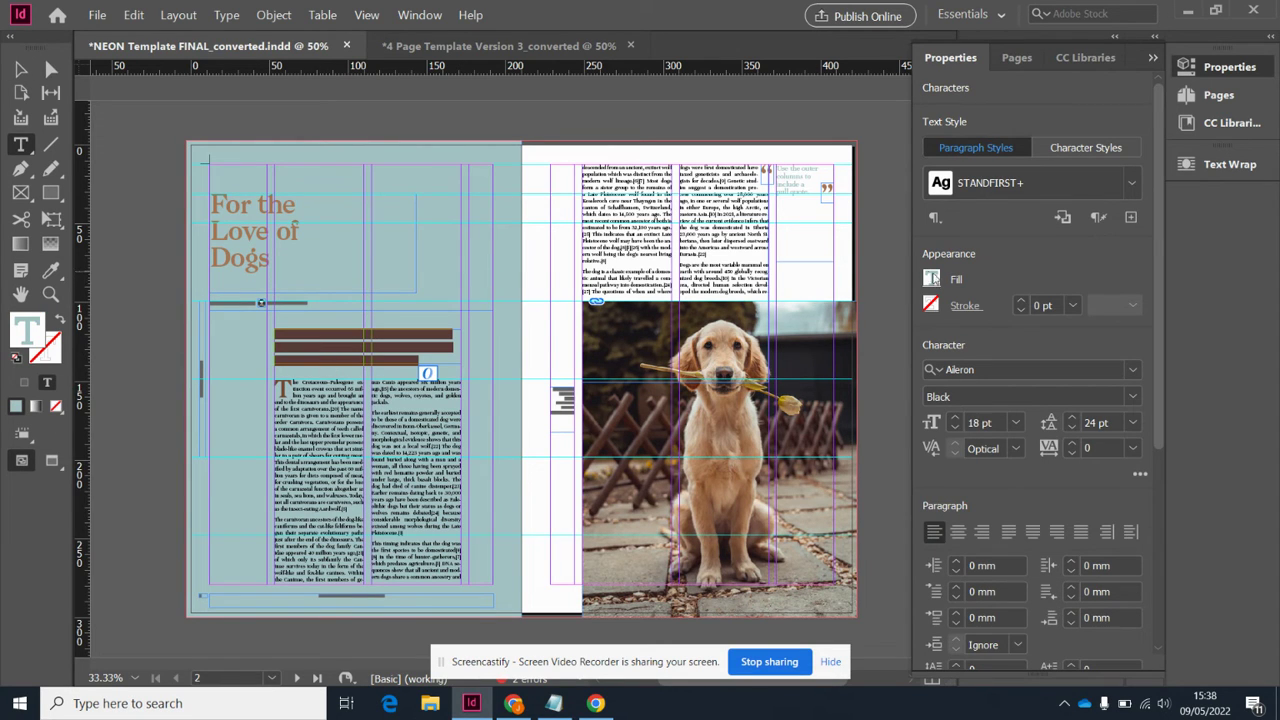
pyautogui.click(931, 279)
pyautogui.scroll(-1, 757, 530)
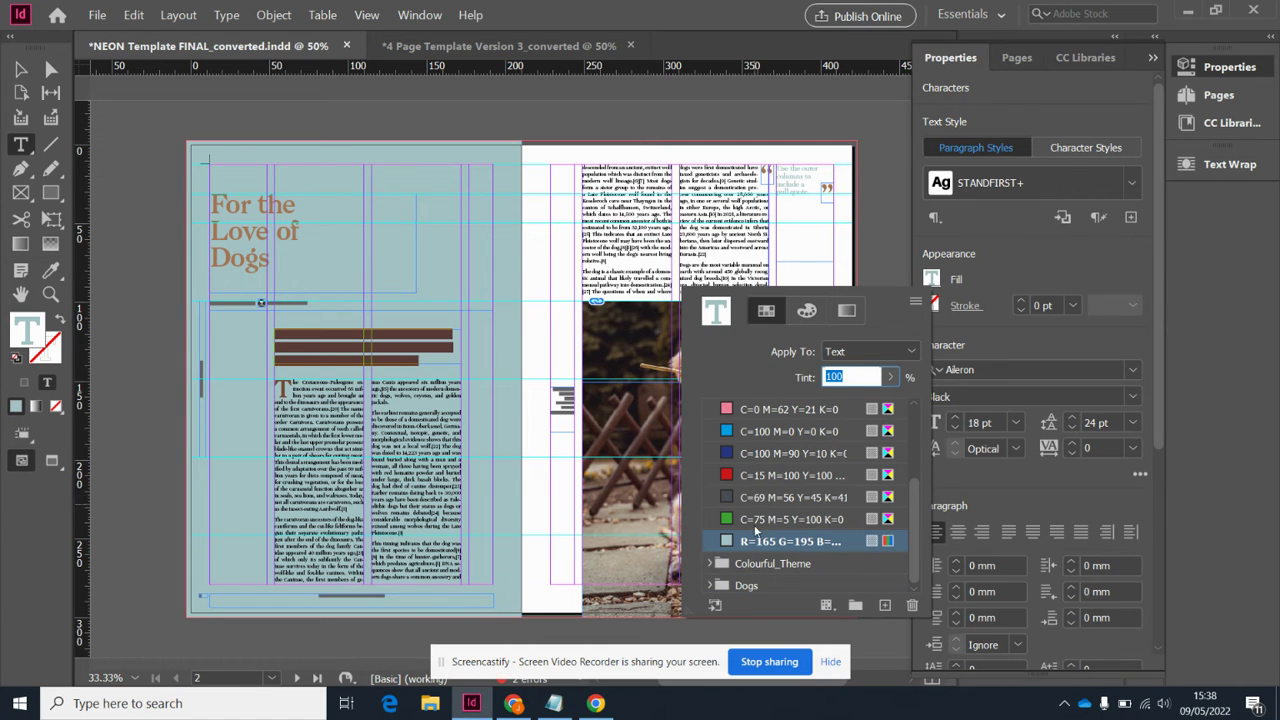
pyautogui.click(709, 586)
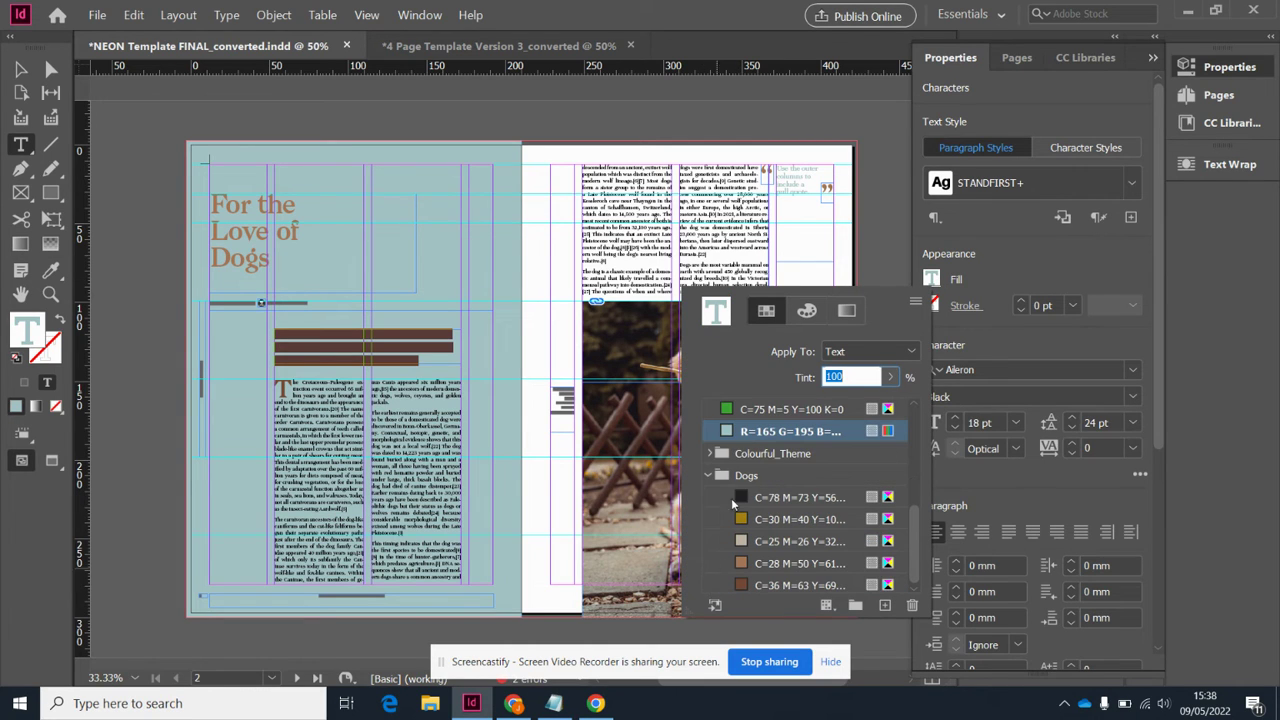
pyautogui.click(768, 563)
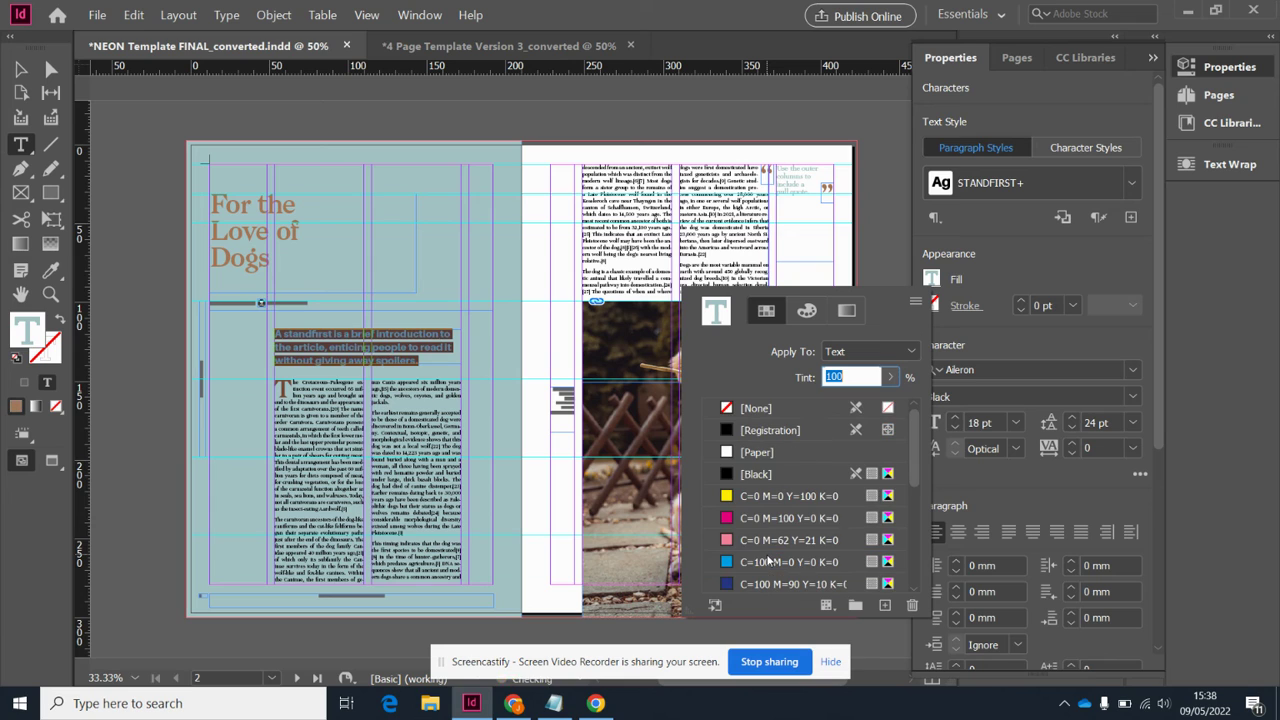
pyautogui.click(18, 141)
pyautogui.click(497, 211)
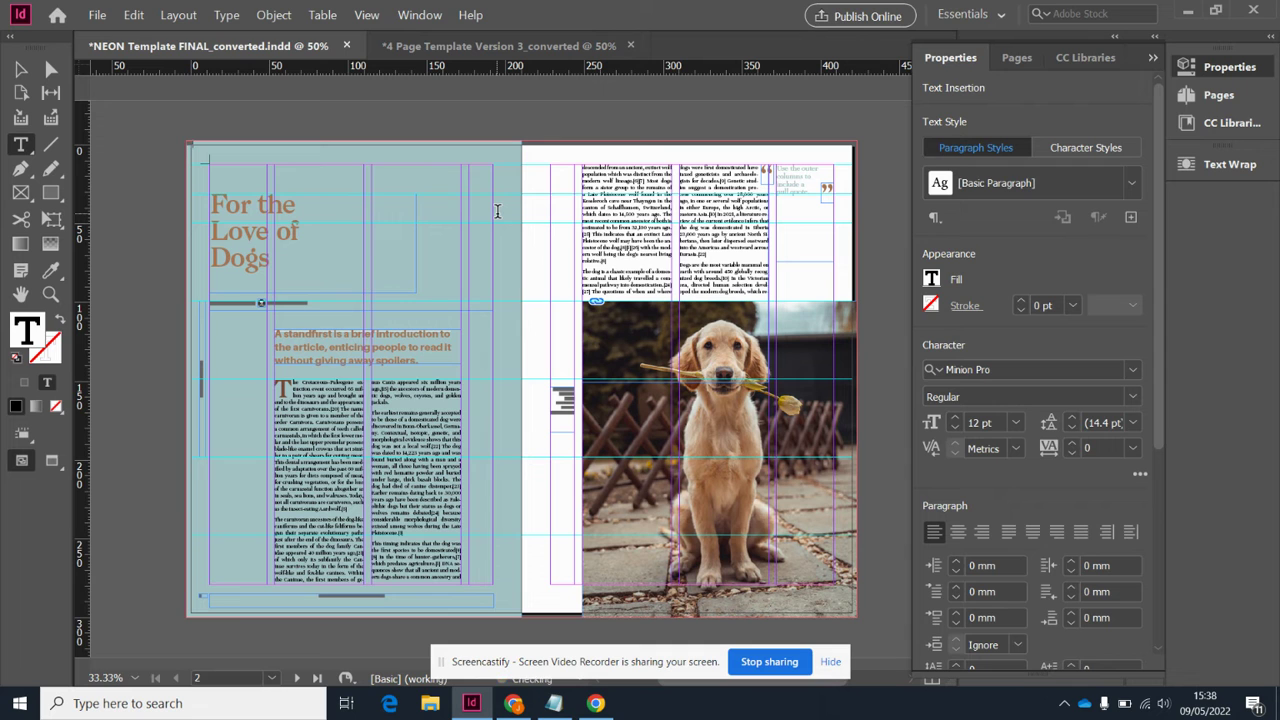
pyautogui.click(20, 70)
pyautogui.hotkey('shift', 'w')
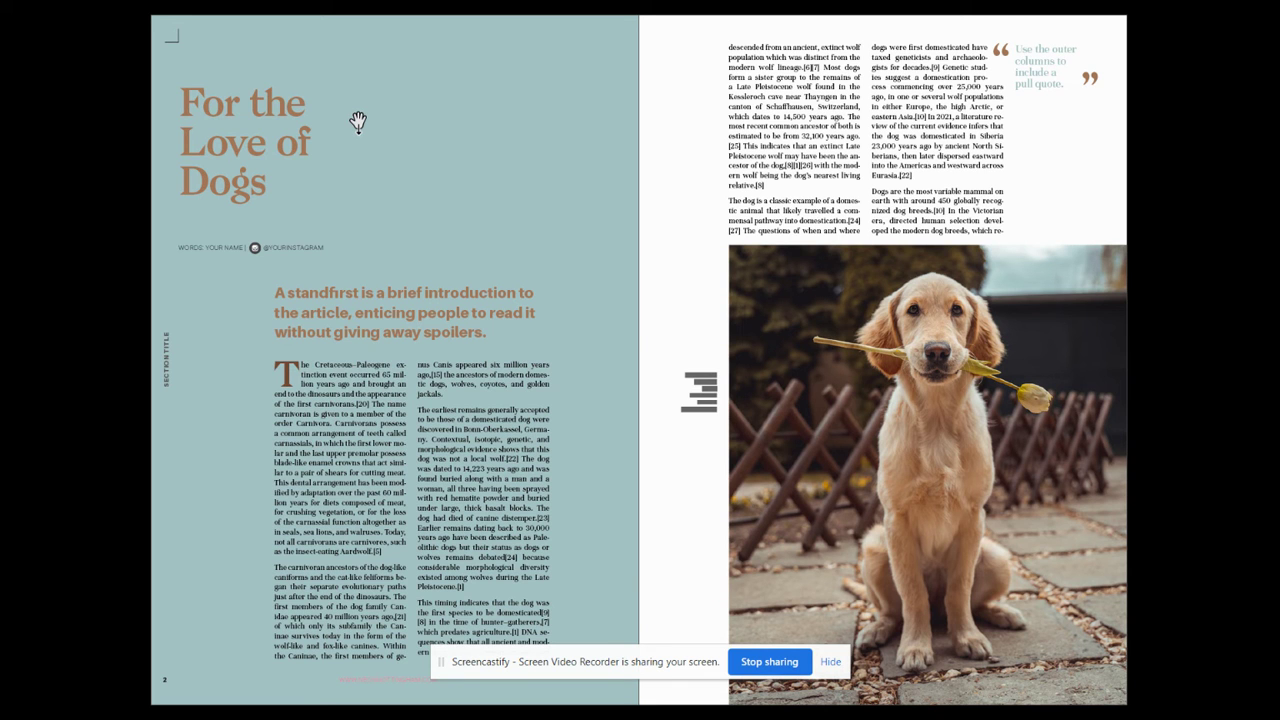
# - Return to the dog spread in the preview and exit full-screen mode
pyautogui.click(337, 422)
pyautogui.press('Left')
pyautogui.press('Escape')
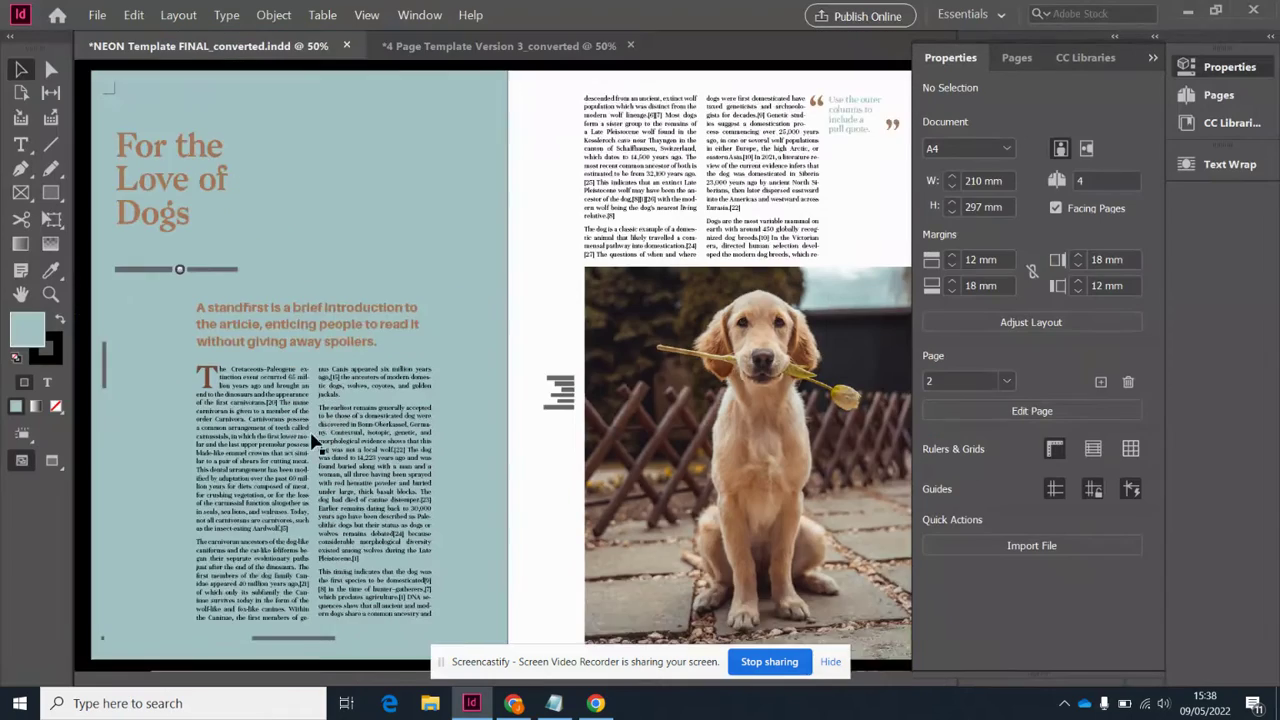
pyautogui.scroll(3, 337, 455)
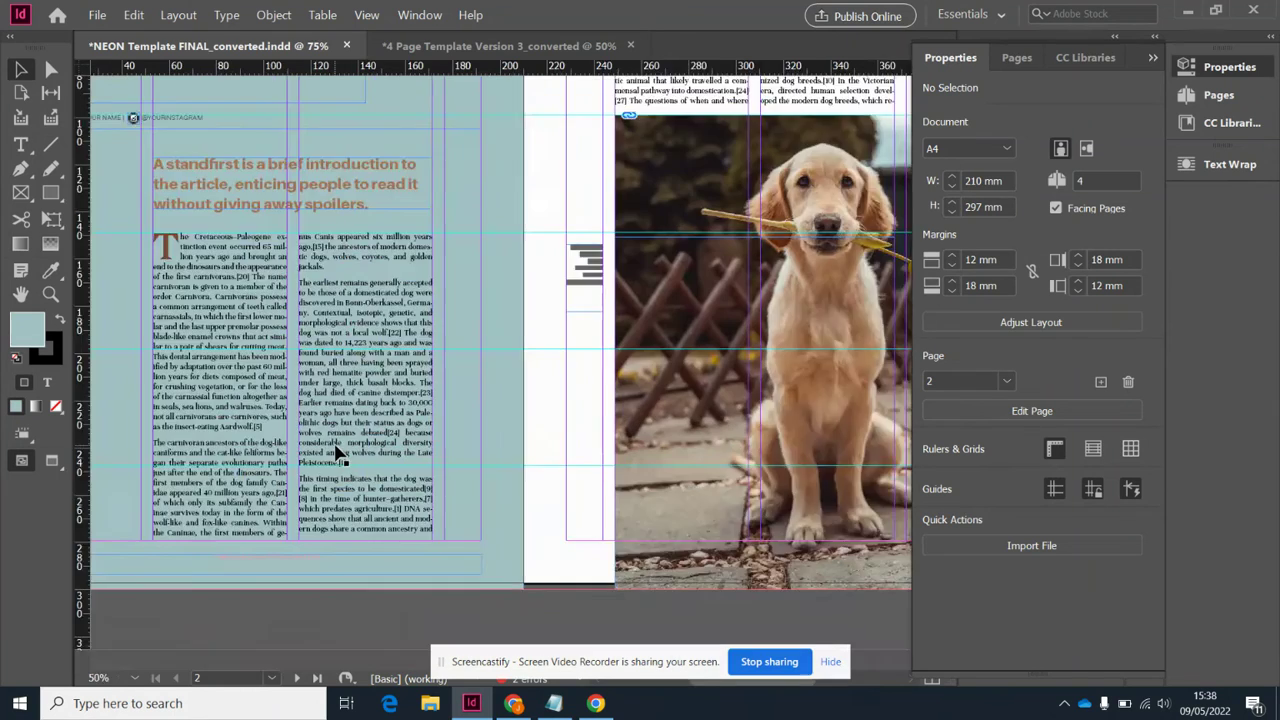
pyautogui.scroll(-1, 337, 455)
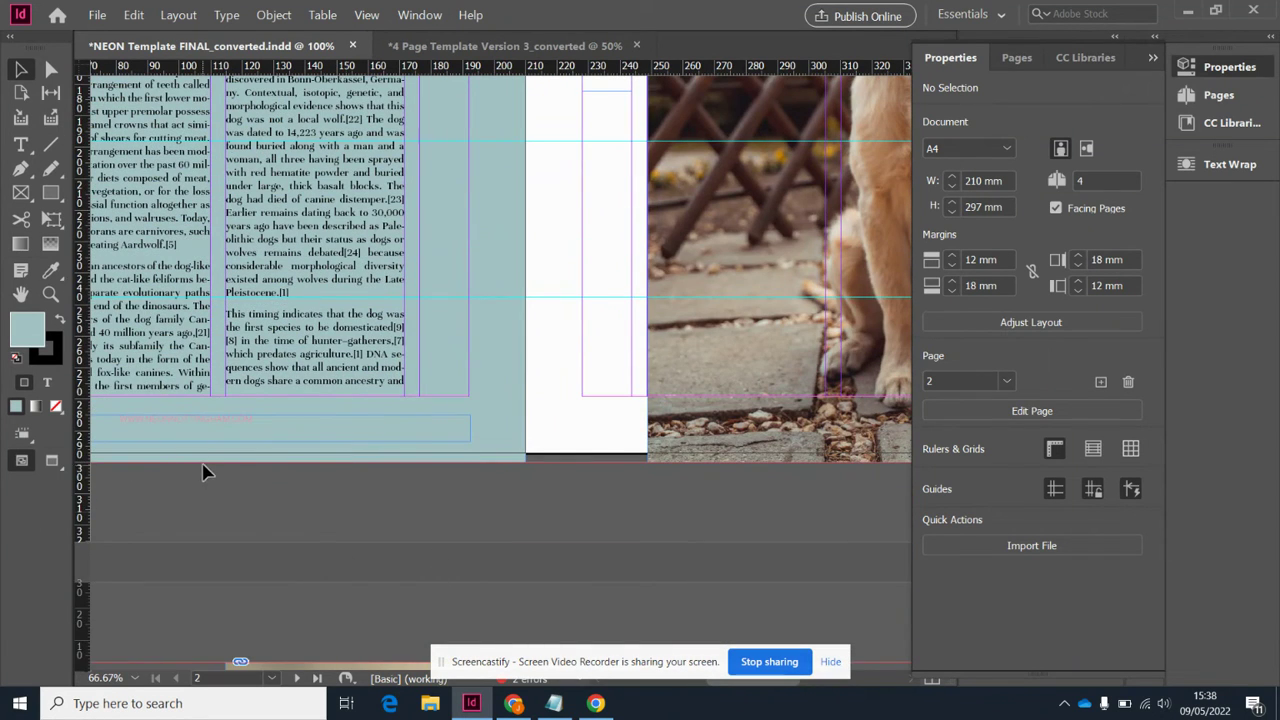
# - Select all the footer web address text with the Type tool
pyautogui.press('t')
pyautogui.click(200, 418)
pyautogui.hotkey('ctrl', 'a')
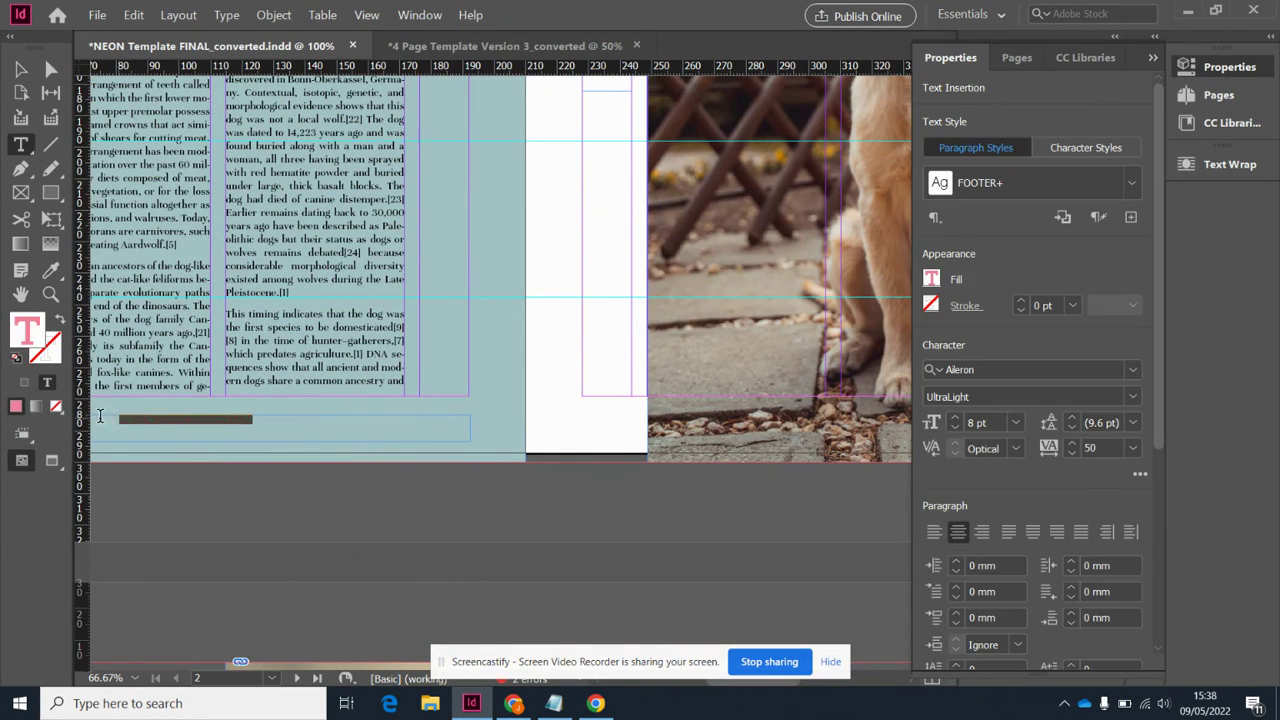
pyautogui.hscroll(-3, 137, 409)
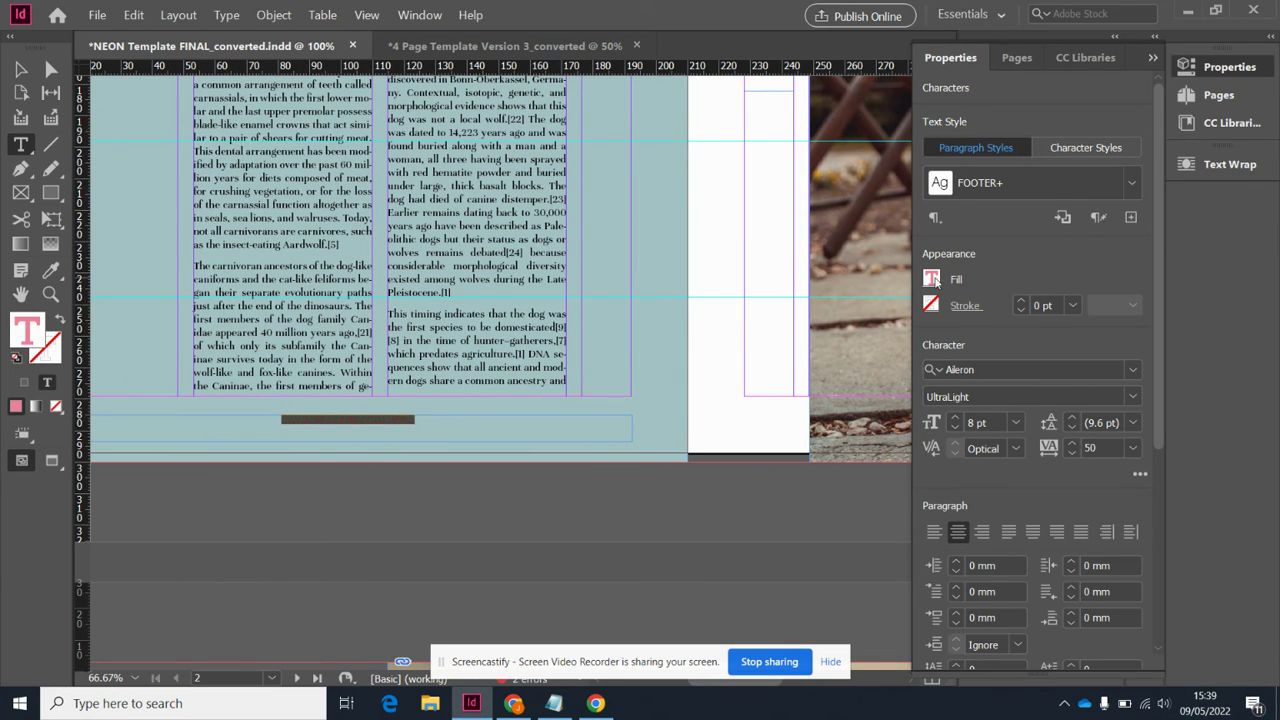
# - Colour the footer text with the brown swatch from the Dogs group, then deselect
pyautogui.click(931, 279)
pyautogui.scroll(-3, 813, 447)
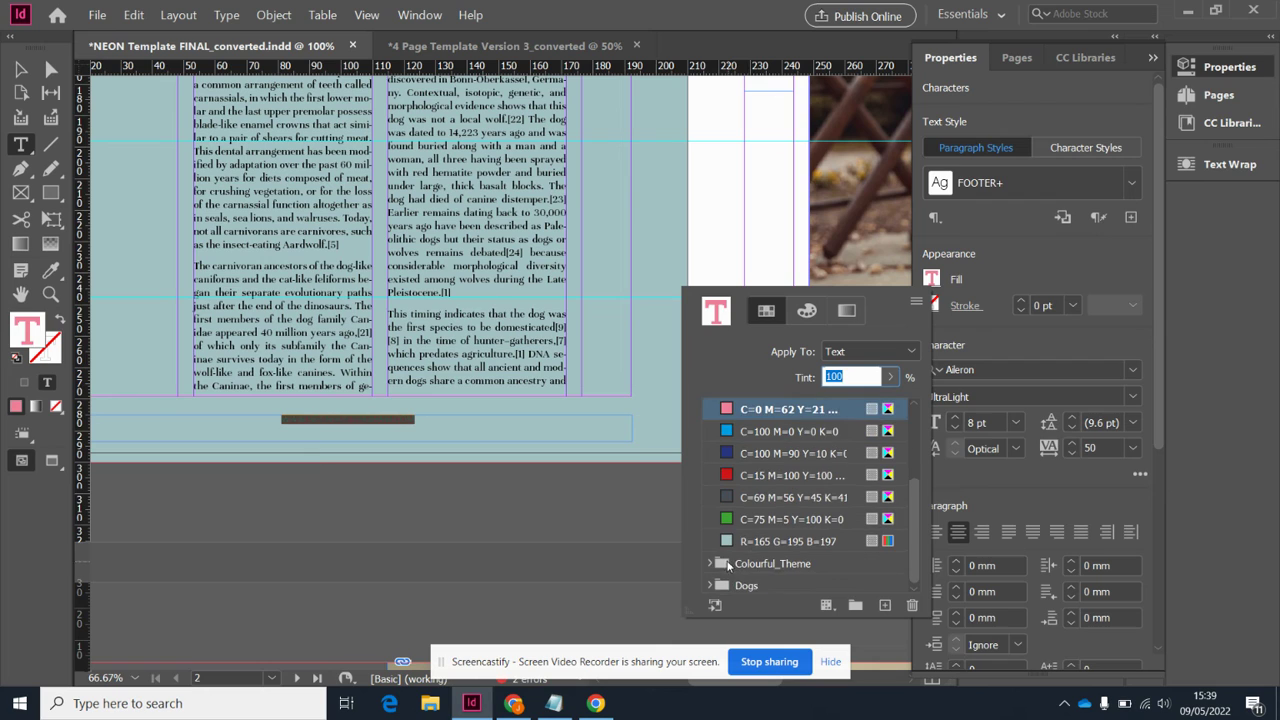
pyautogui.click(713, 563)
pyautogui.scroll(-2, 764, 545)
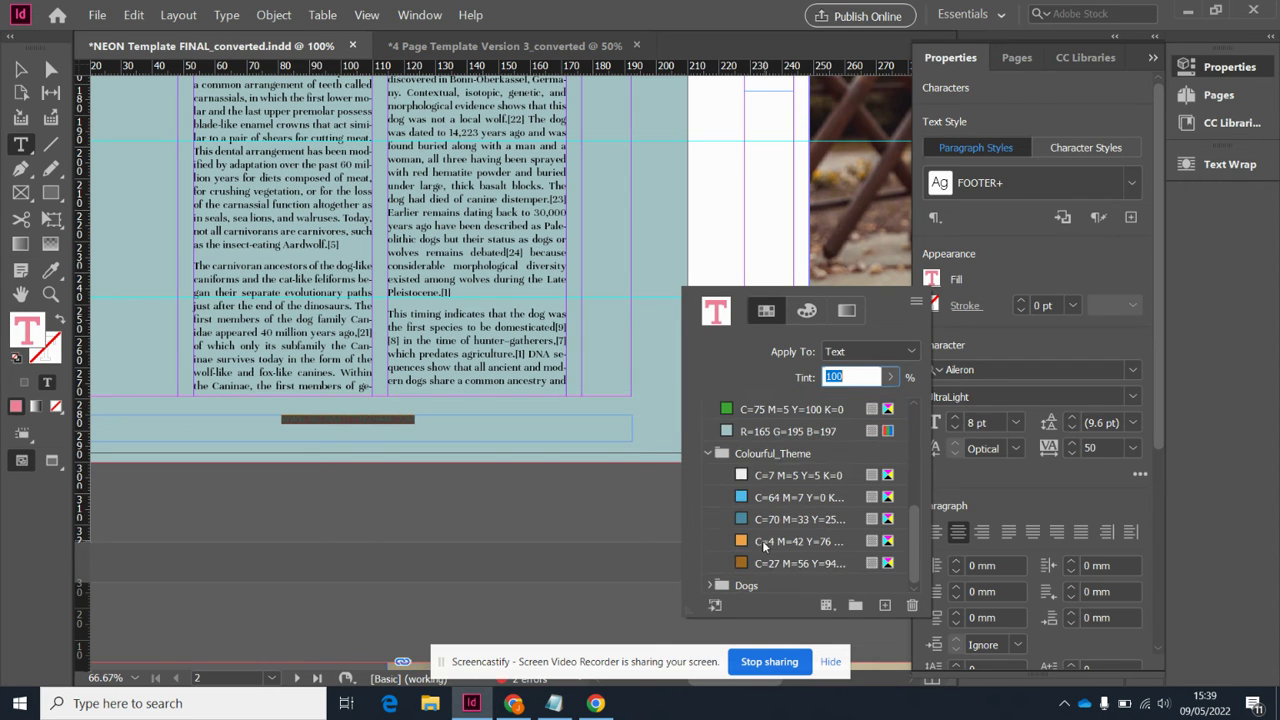
pyautogui.click(752, 568)
pyautogui.click(709, 453)
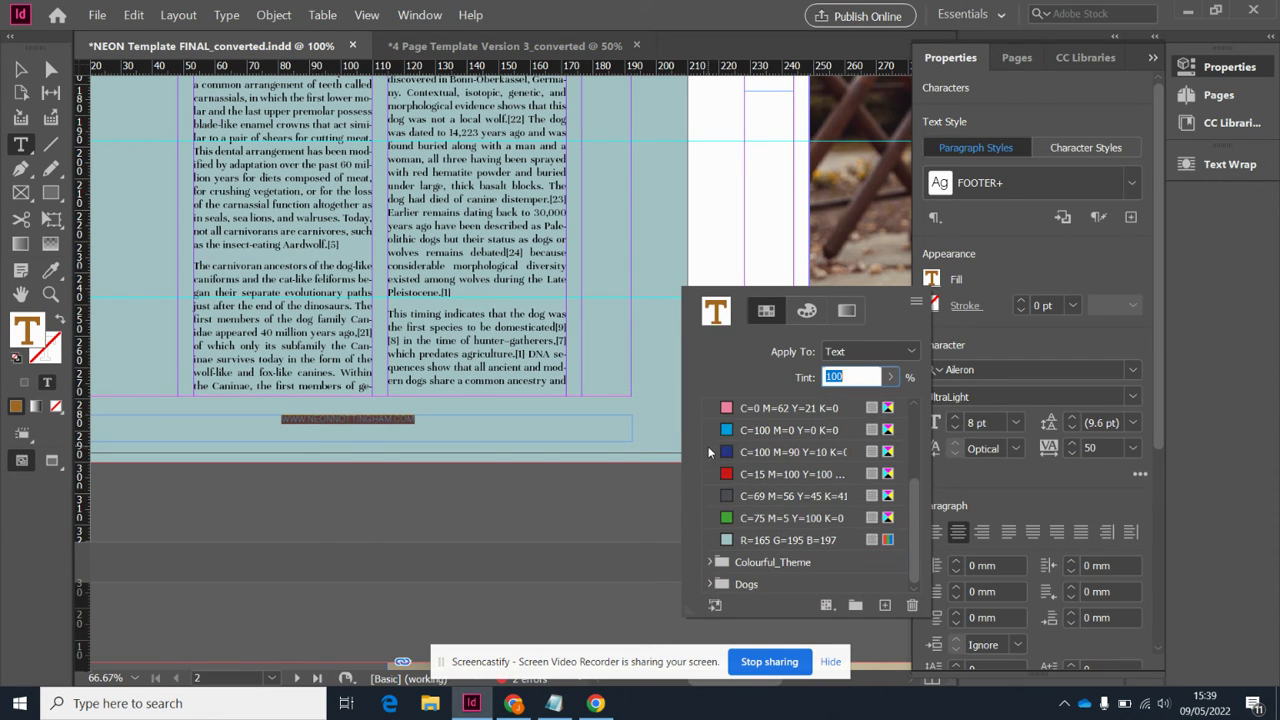
pyautogui.click(711, 585)
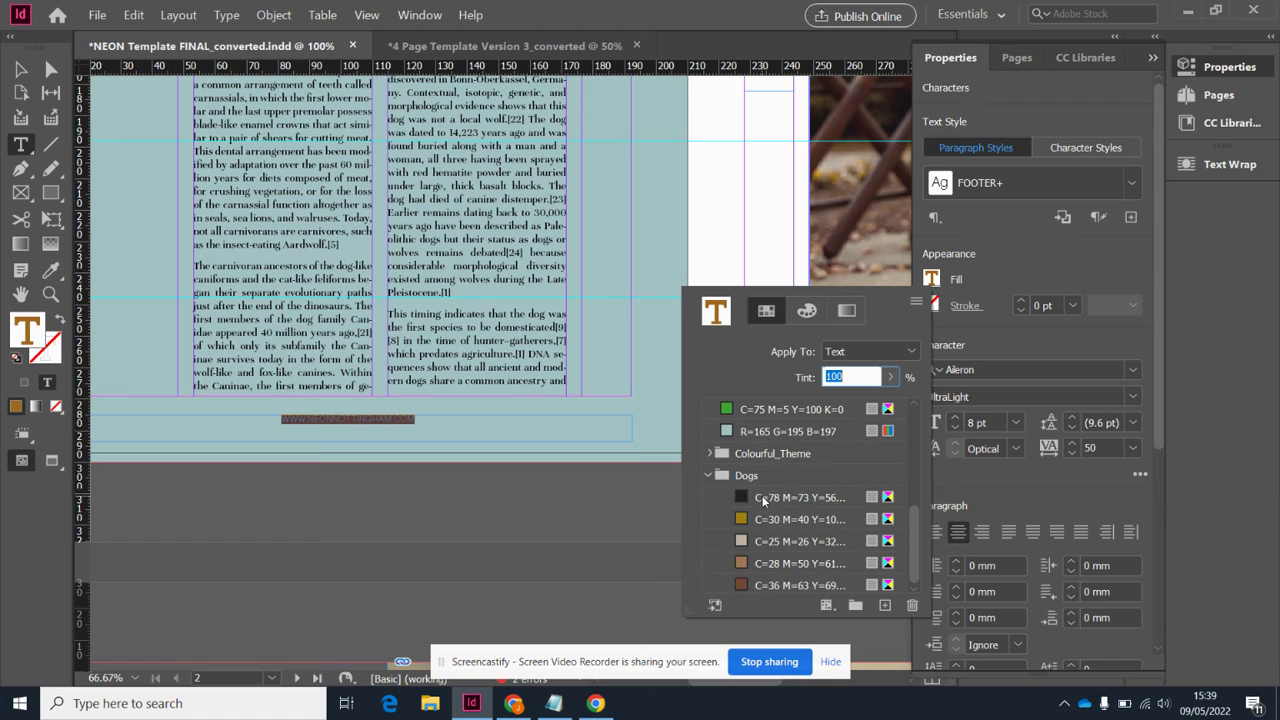
pyautogui.click(759, 585)
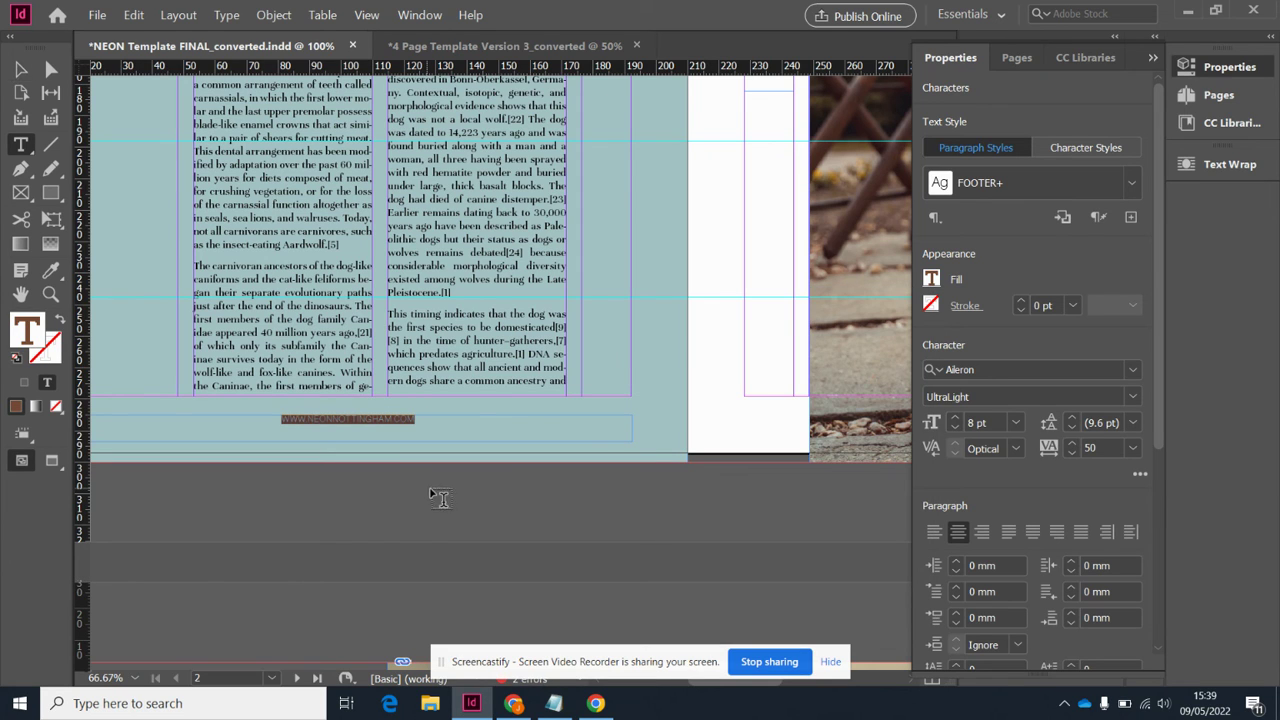
pyautogui.press('Escape')
pyautogui.click(507, 550)
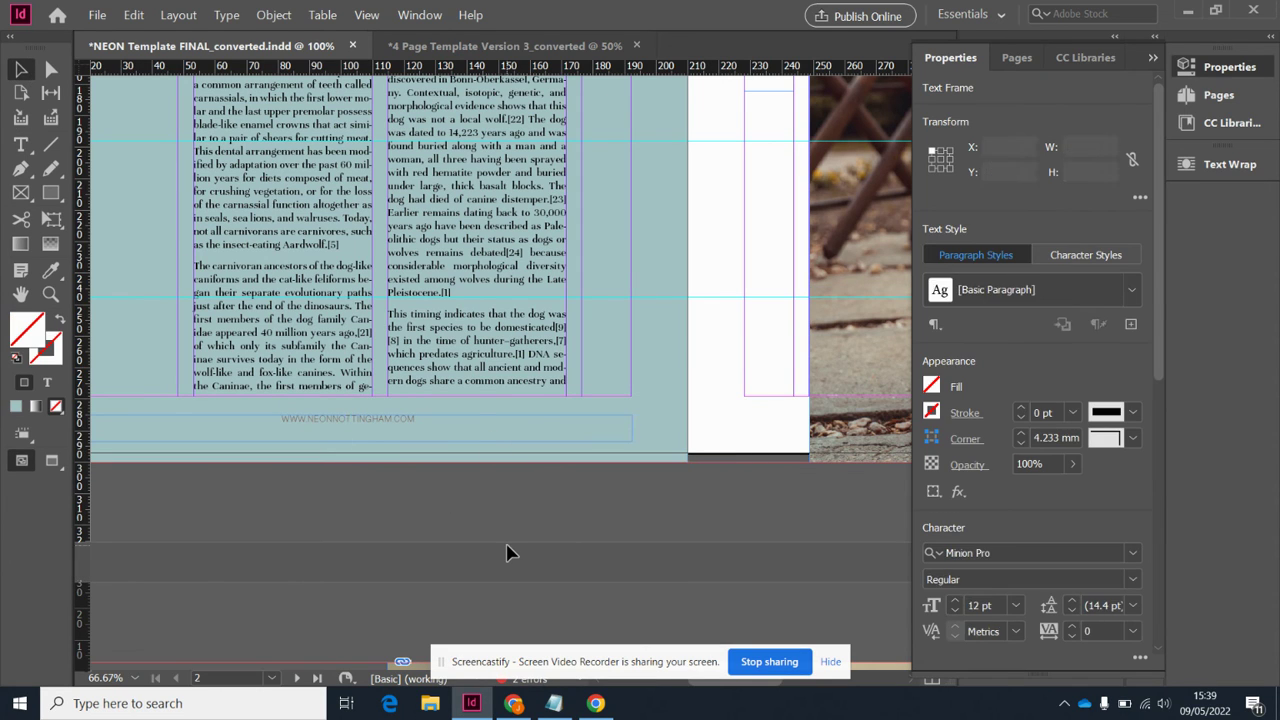
pyautogui.hotkey('shift', 'w')
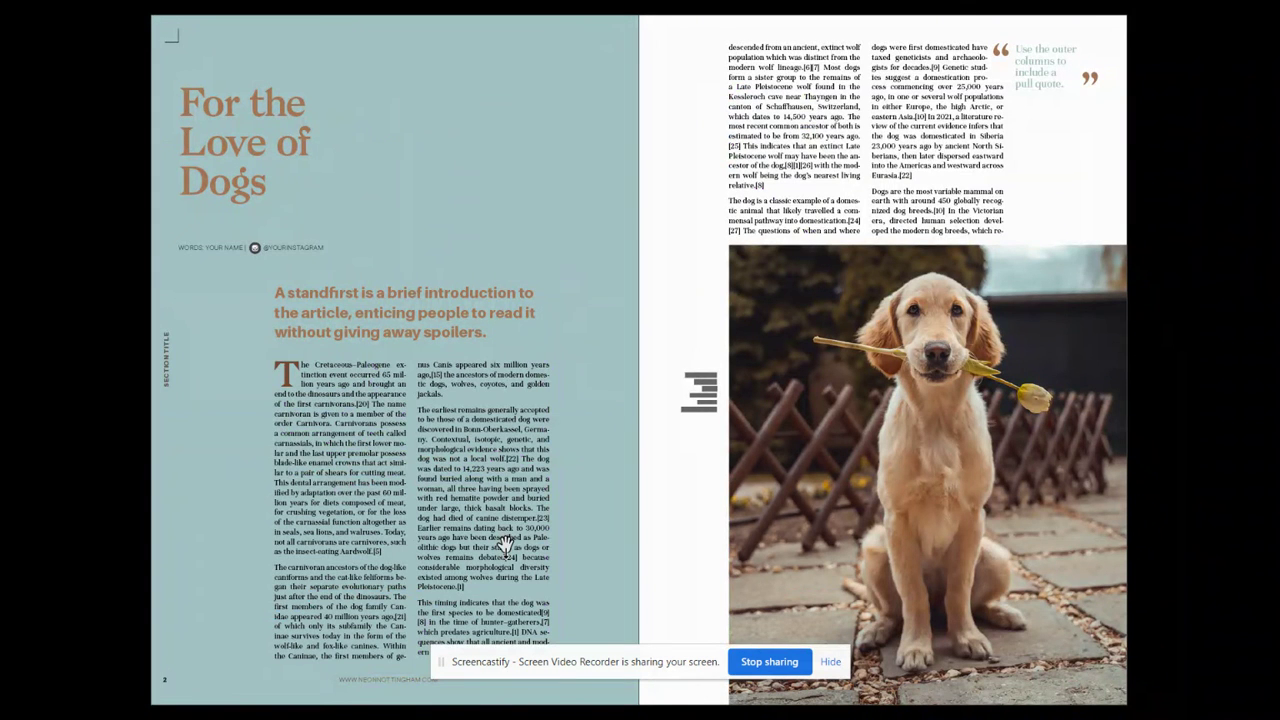